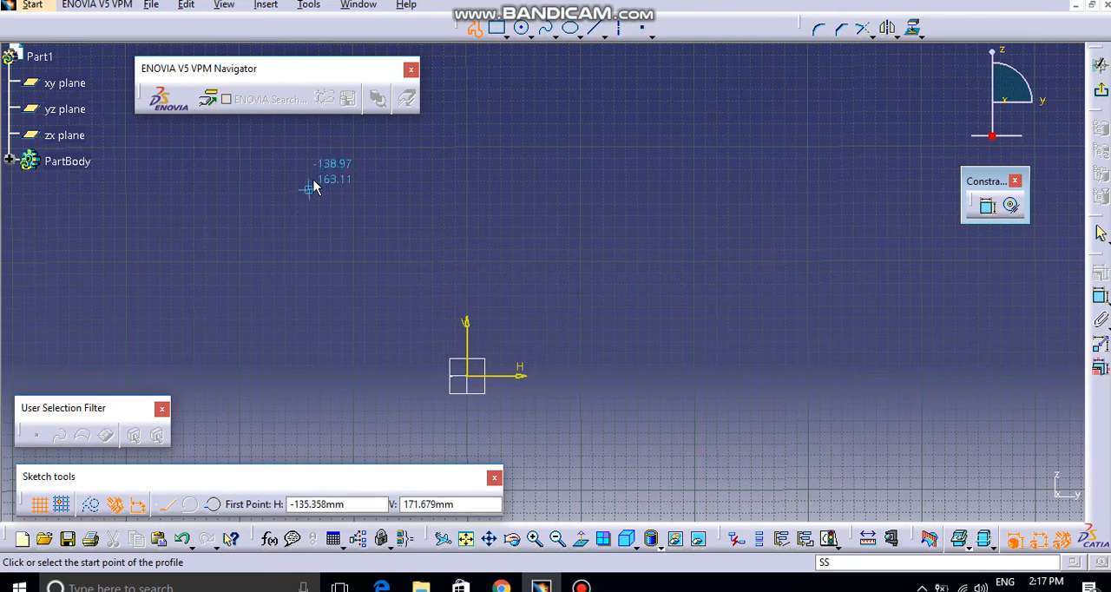
Step: Leave the profile command and sketch a circle above and slightly to the right of the sketch origin
key("Escape")
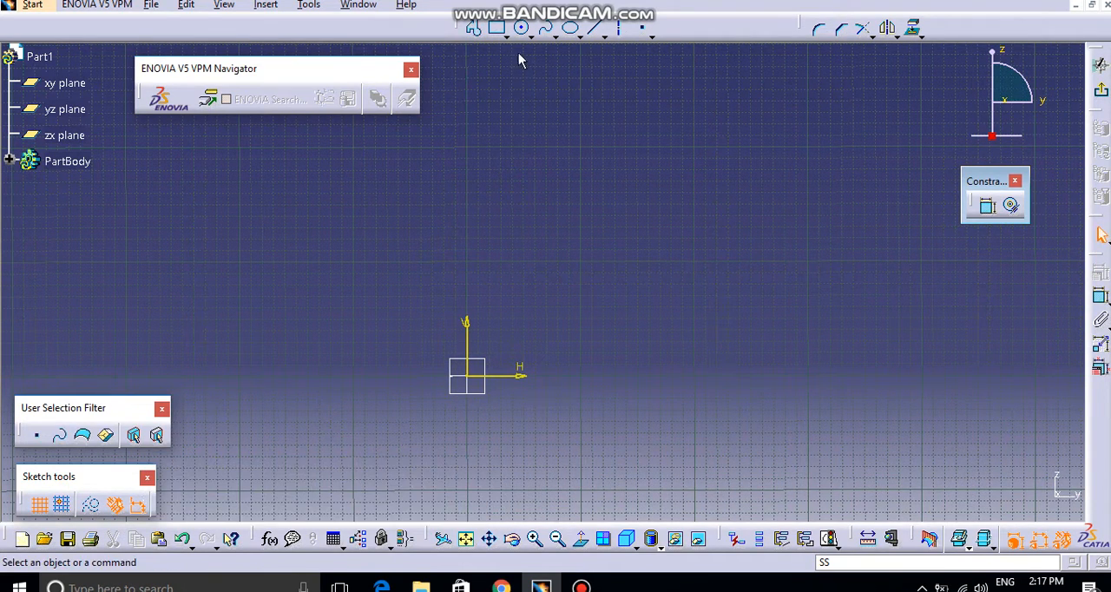
left_click(521, 28)
left_click(531, 205)
left_click(556, 236)
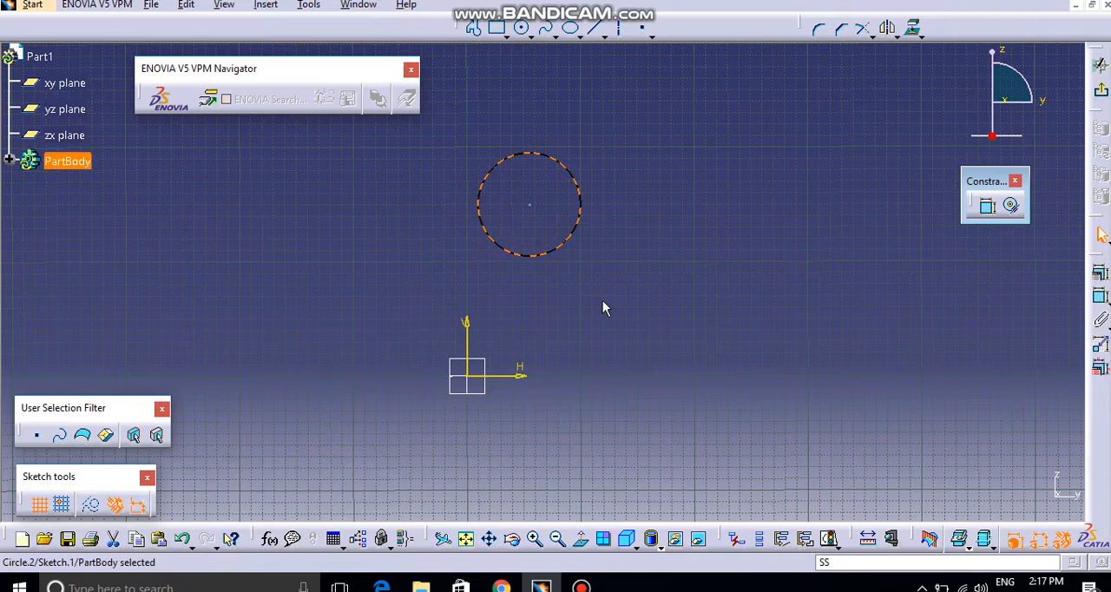
mouse_move(605, 305)
middle_mouse_down()
mouse_move(603, 293)
mouse_move(544, 281)
middle_mouse_up()
mouse_move(502, 235)
left_mouse_down()
mouse_move(514, 273)
mouse_move(510, 256)
left_mouse_up()
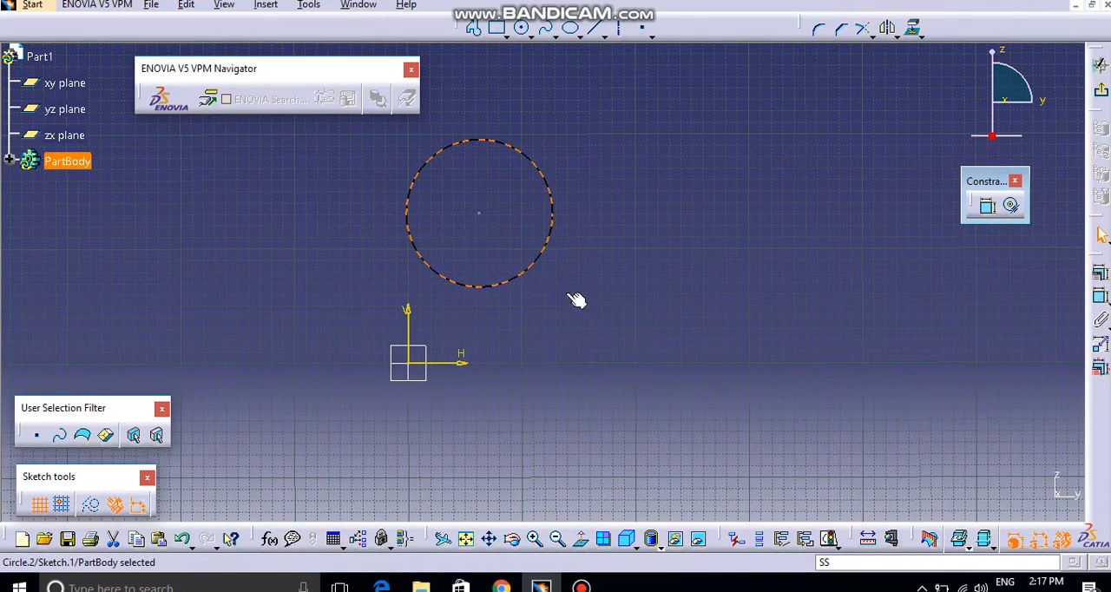
Step: Sketch a slanted line to the right of the circle and place a free point beside its lower end
left_click(596, 28)
left_click(596, 315)
left_click(691, 174)
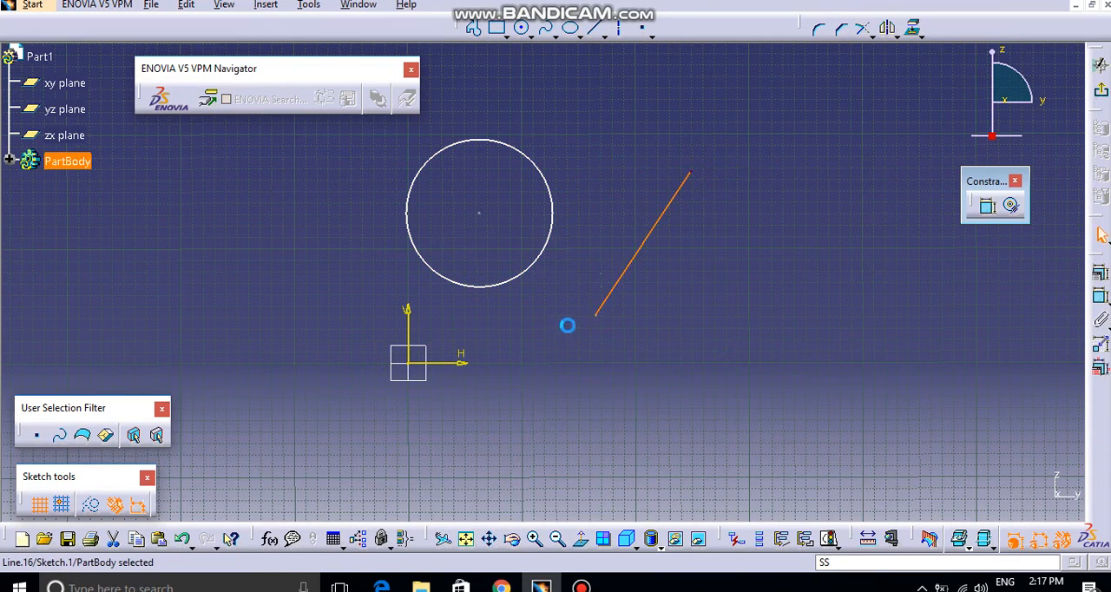
left_click(661, 71)
left_click(643, 29)
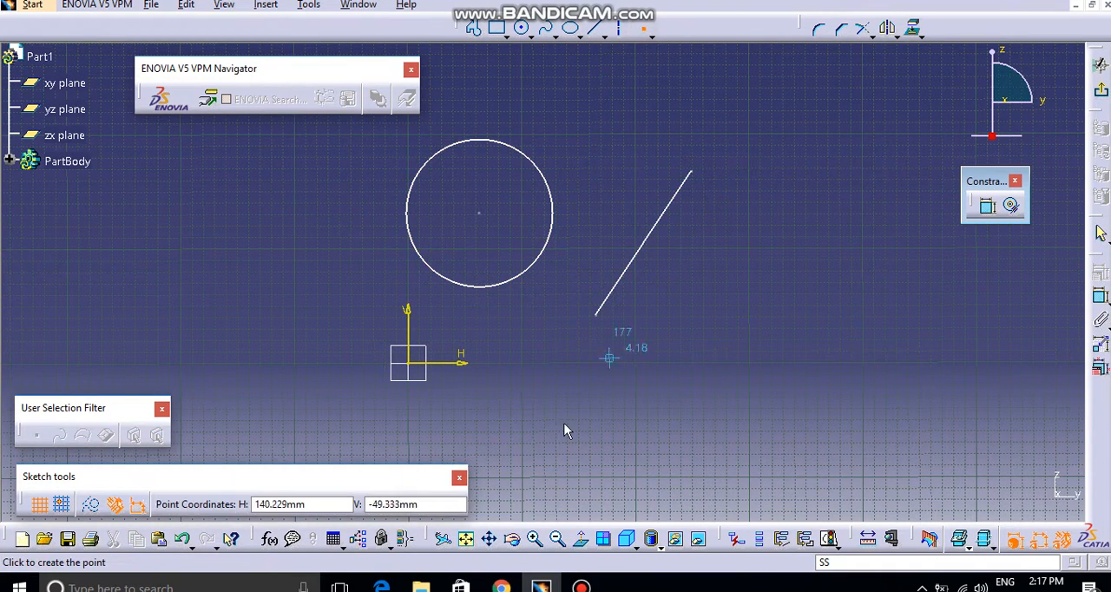
left_click(728, 298)
left_click(516, 452)
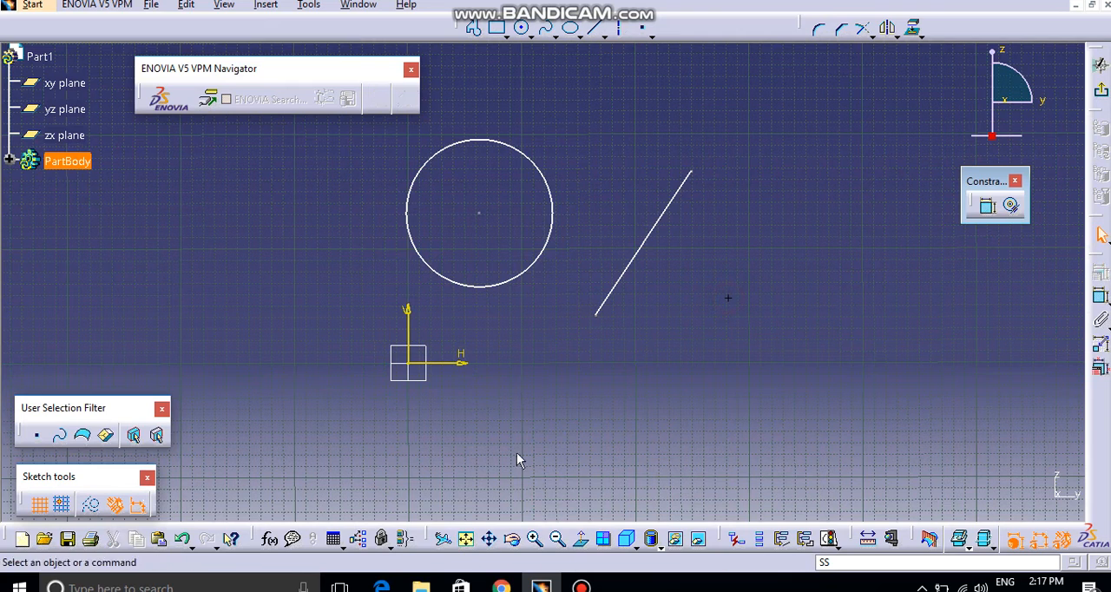
Step: Sketch a wide, nearly horizontal ellipse below the slanted line and the free point
left_click(570, 29)
left_click(628, 408)
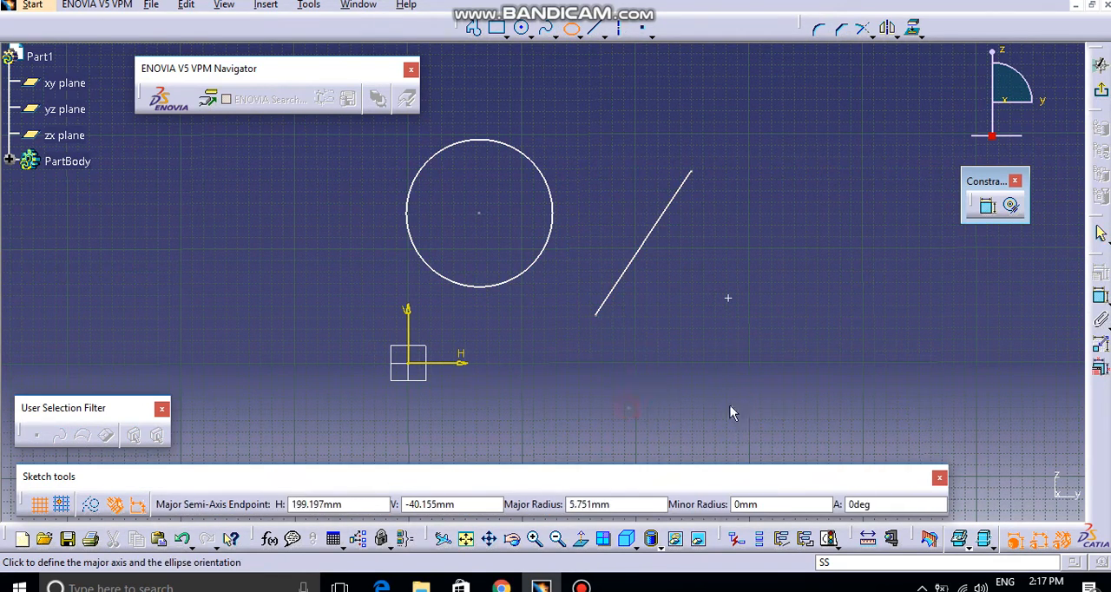
left_click(758, 408)
left_click(743, 370)
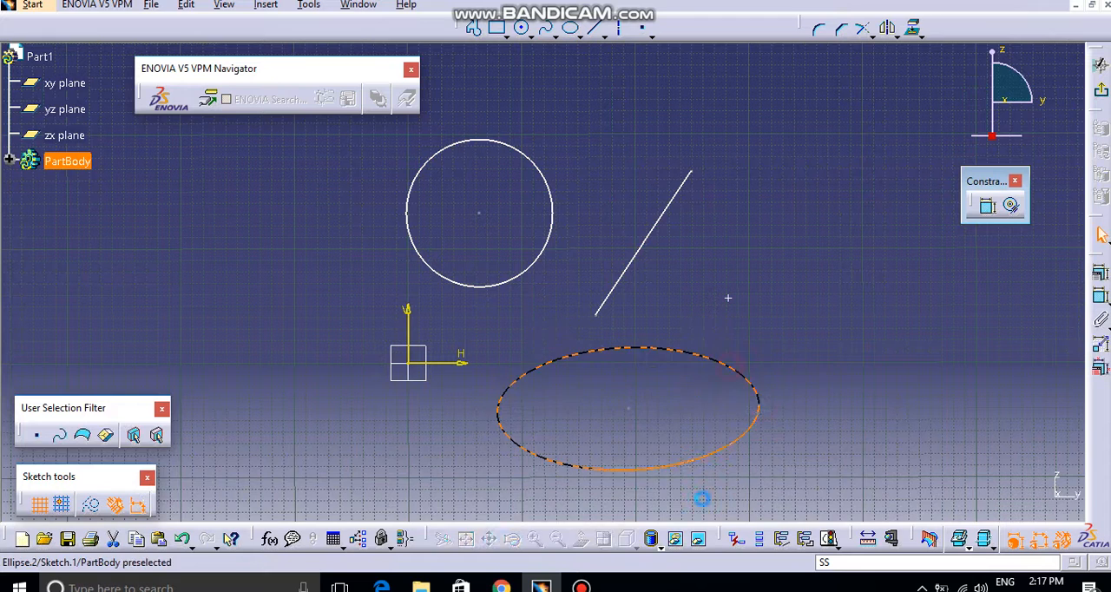
left_click(606, 368)
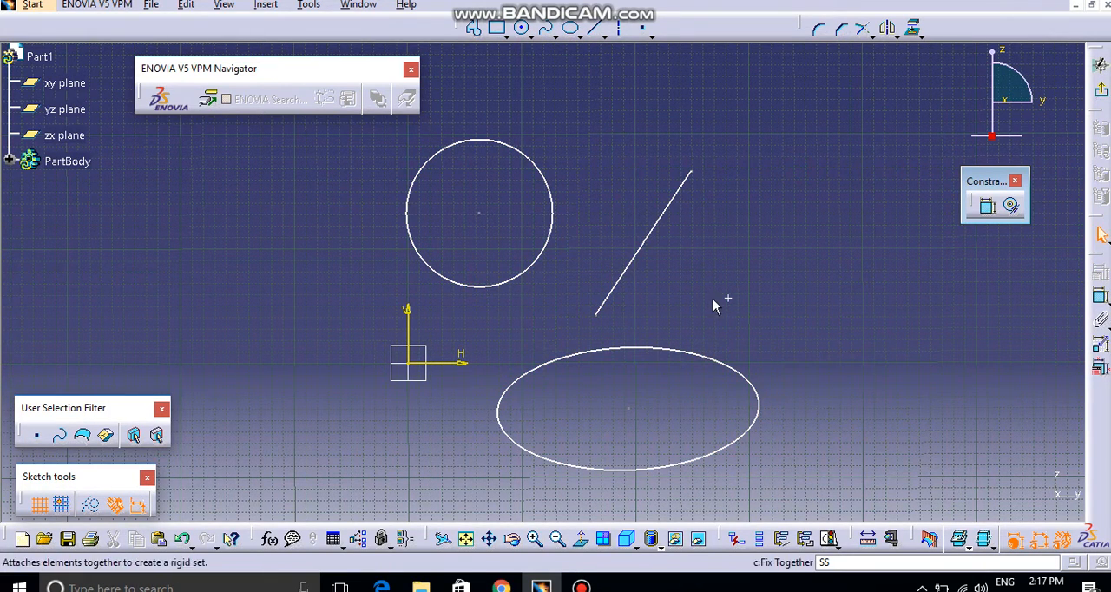
Step: Apply a length constraint to the slanted line, trying the horizontal and vertical constraints on it before confirming
left_click(673, 207)
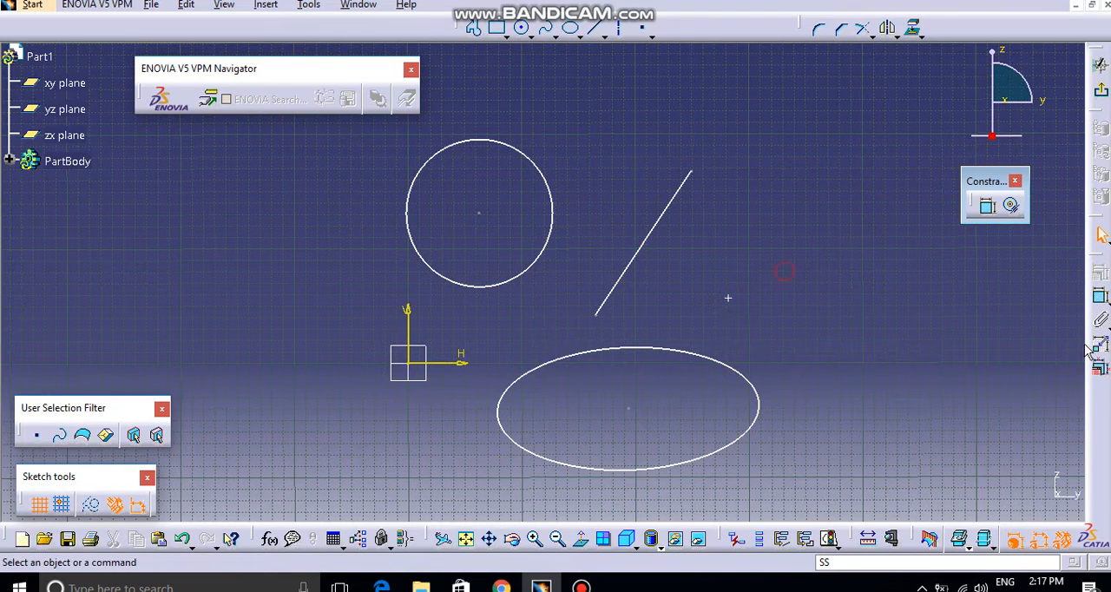
left_click(675, 211)
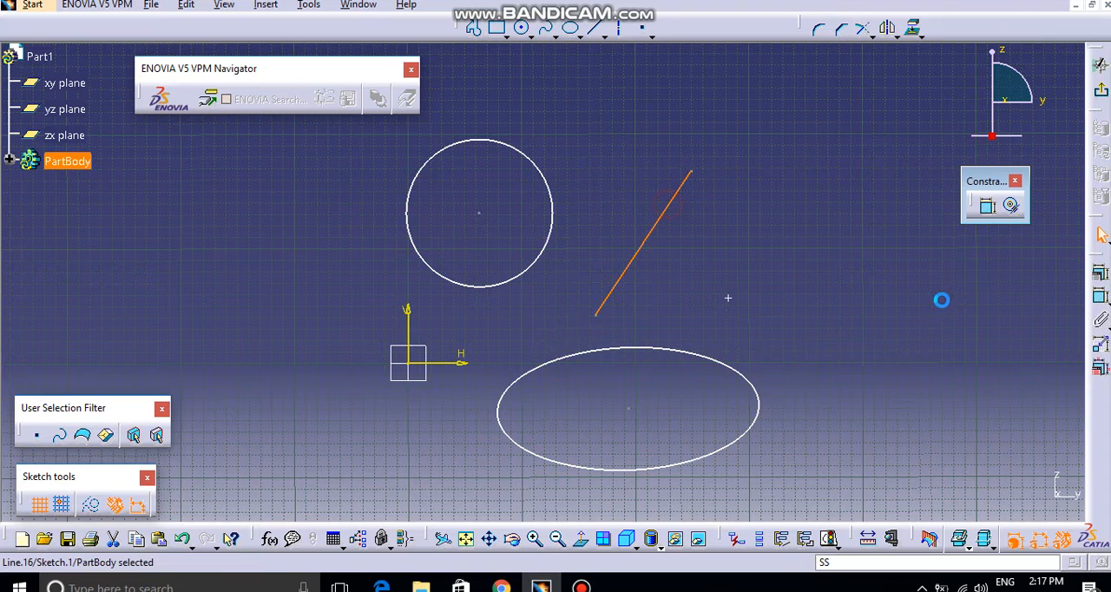
left_click(1101, 272)
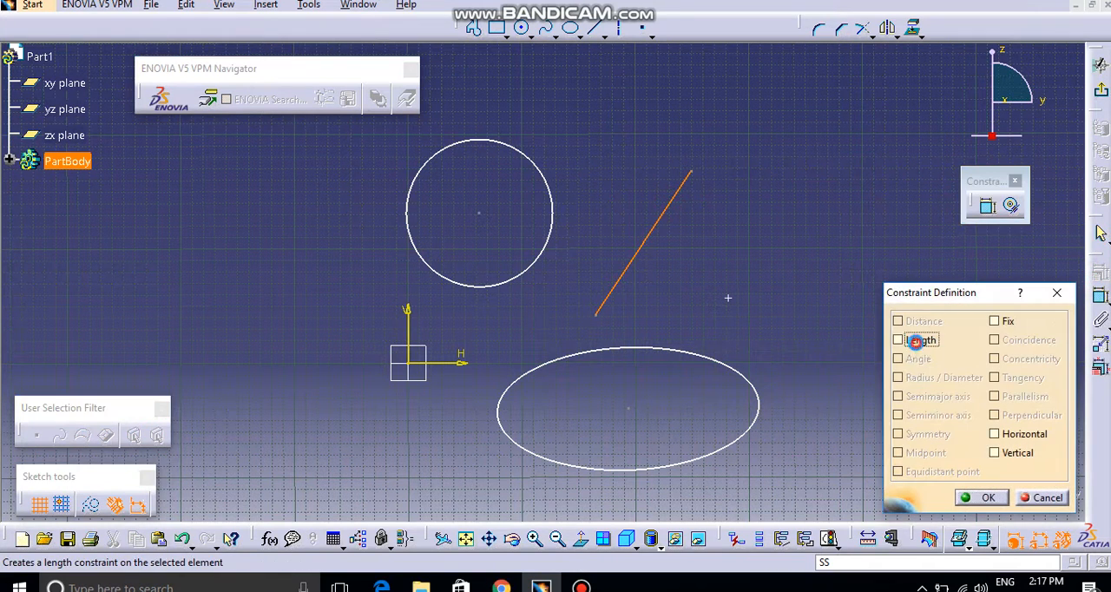
left_click(912, 340)
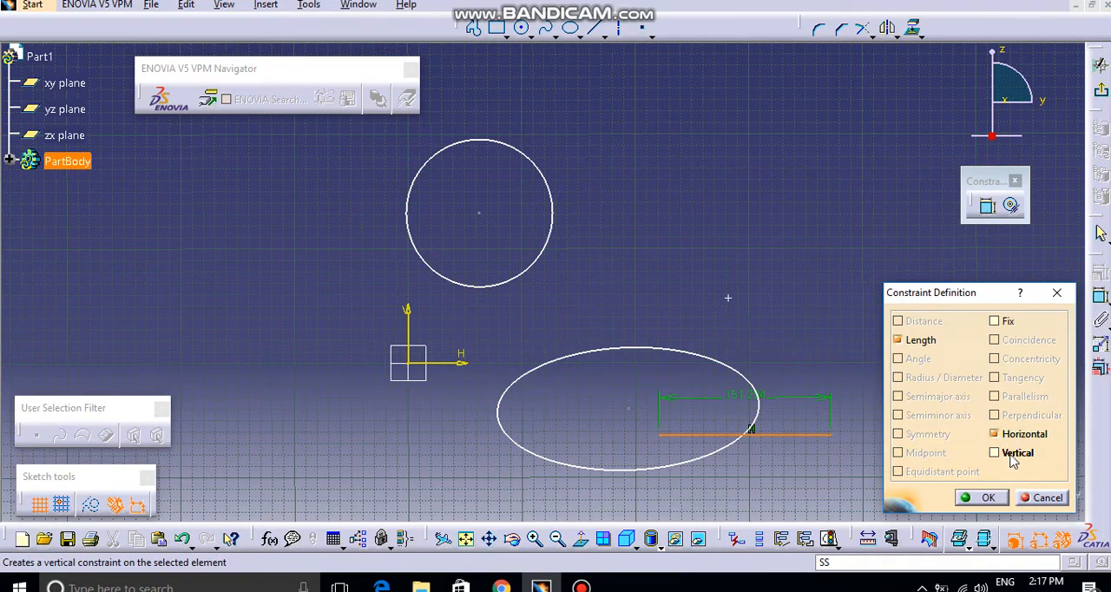
mouse_move(711, 294)
middle_mouse_down()
mouse_move(720, 358)
mouse_move(716, 301)
mouse_move(584, 322)
middle_mouse_up()
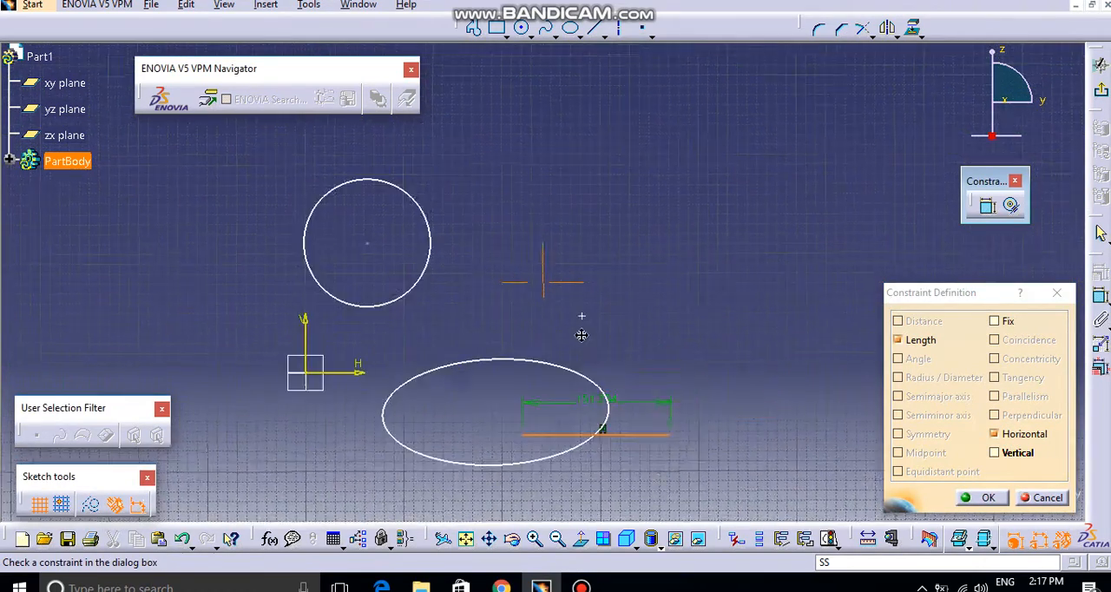
left_click(1013, 456)
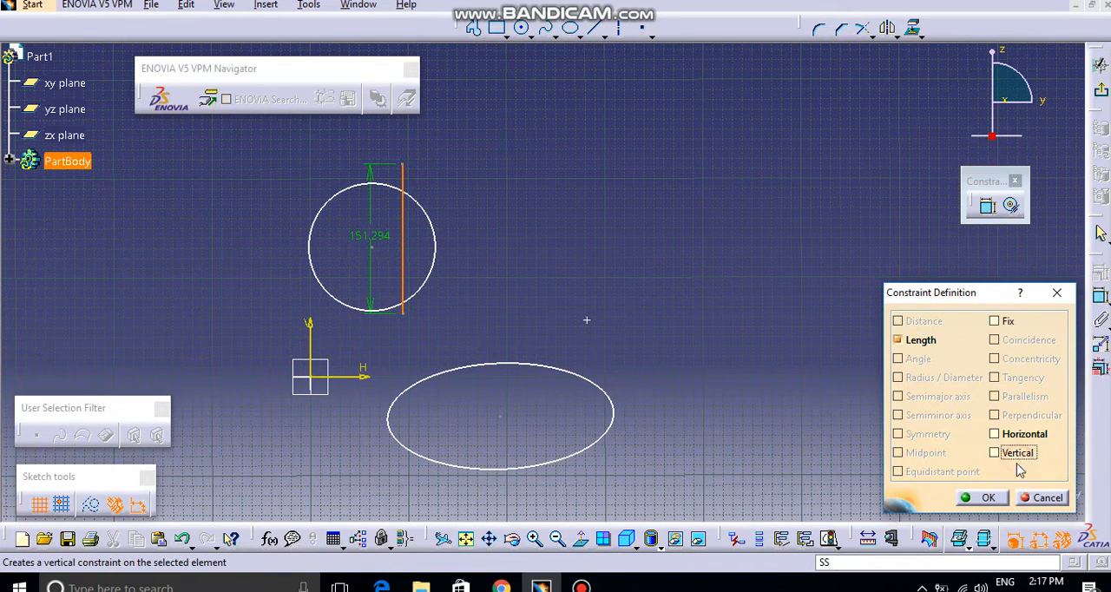
left_click(991, 502)
Step: Make the upper endpoint of the upright line coincident with the free point
mouse_move(605, 291)
middle_mouse_down()
mouse_move(613, 315)
mouse_move(606, 283)
middle_mouse_up()
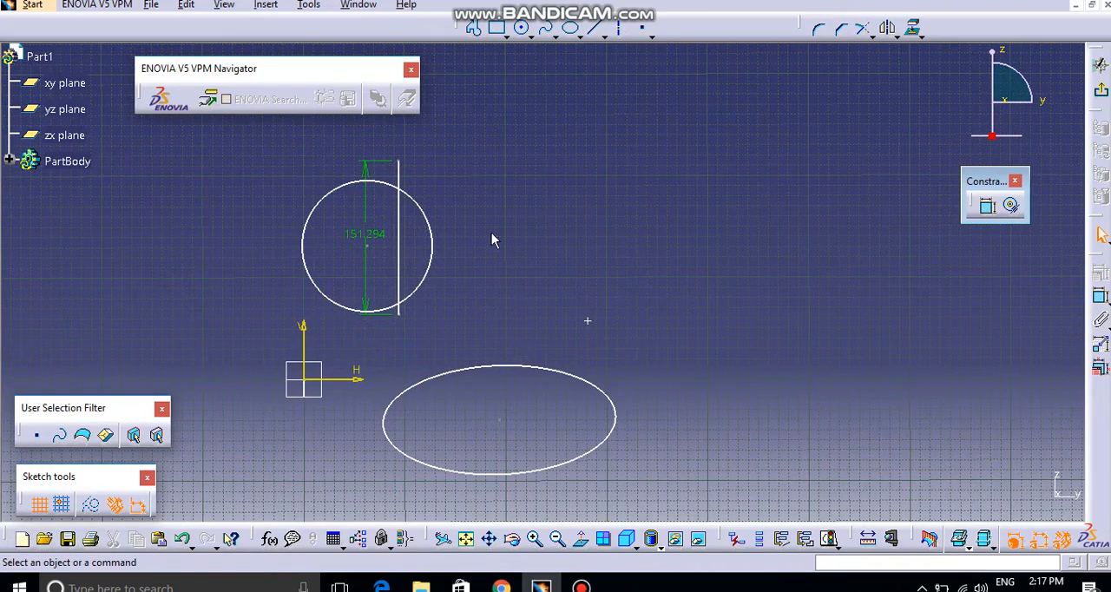
left_click(589, 323, "ctrl")
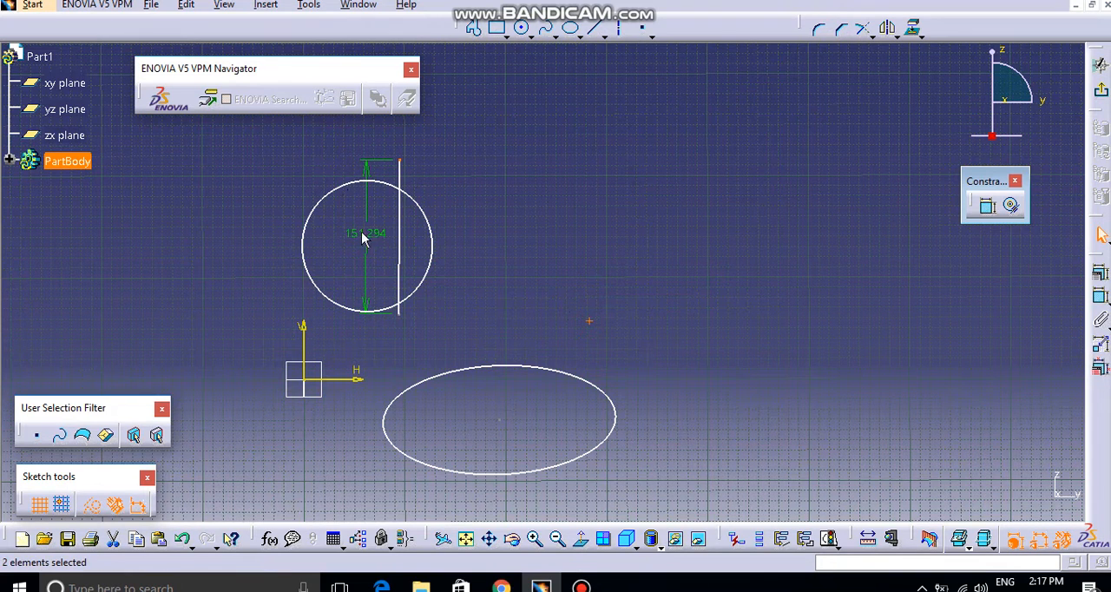
left_click(987, 205)
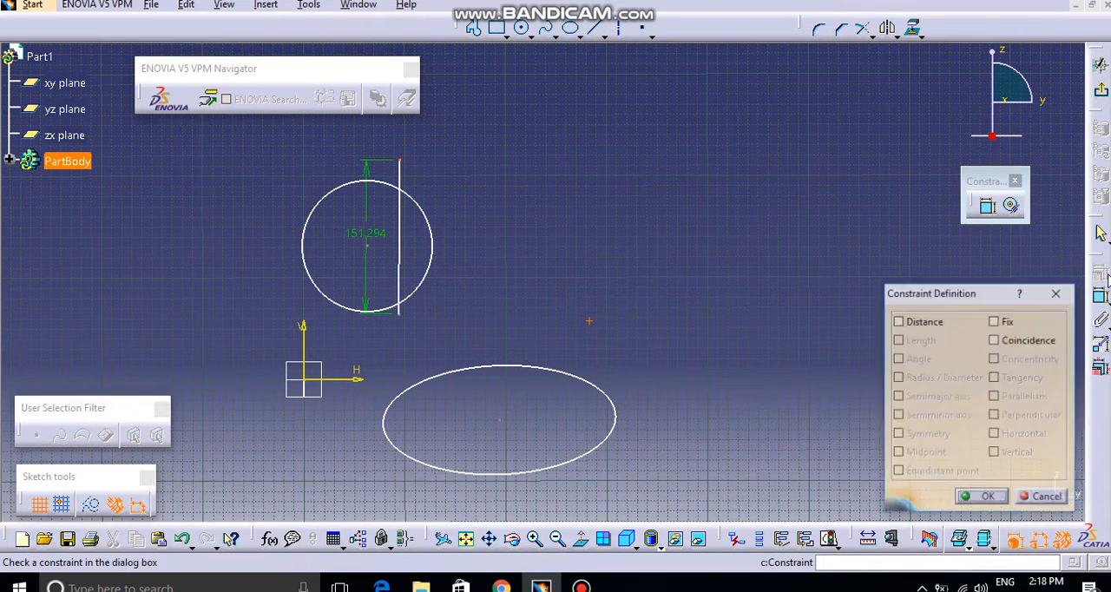
left_click(1031, 342)
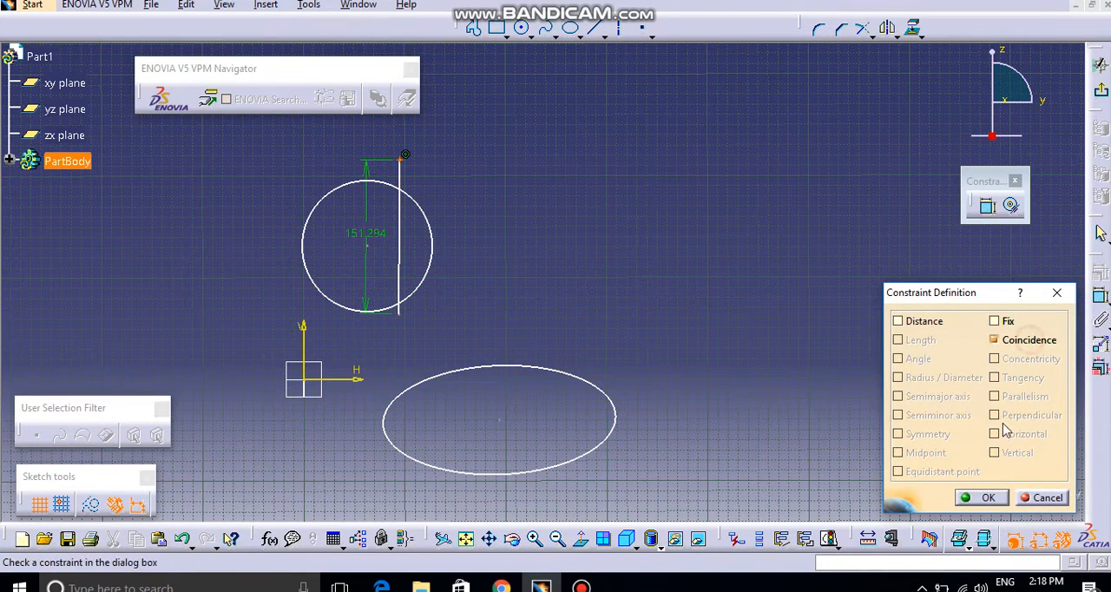
left_click(990, 497)
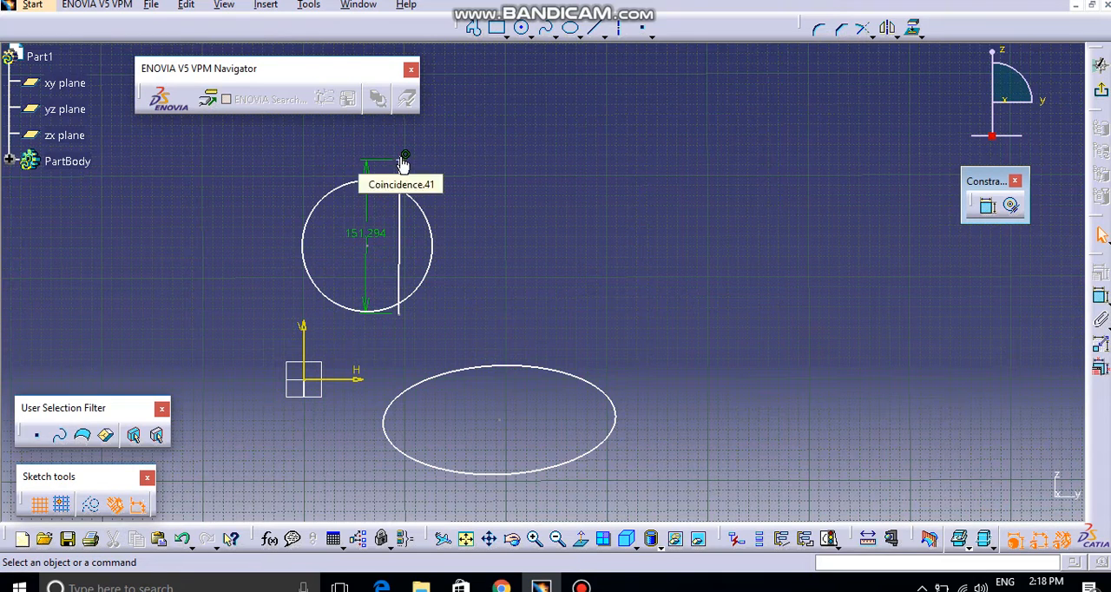
Step: Test the coincidence by moving the joined endpoint away from the circle, and undo both the move and the coincidence
left_click_drag(404, 161, 678, 198)
left_click(718, 274)
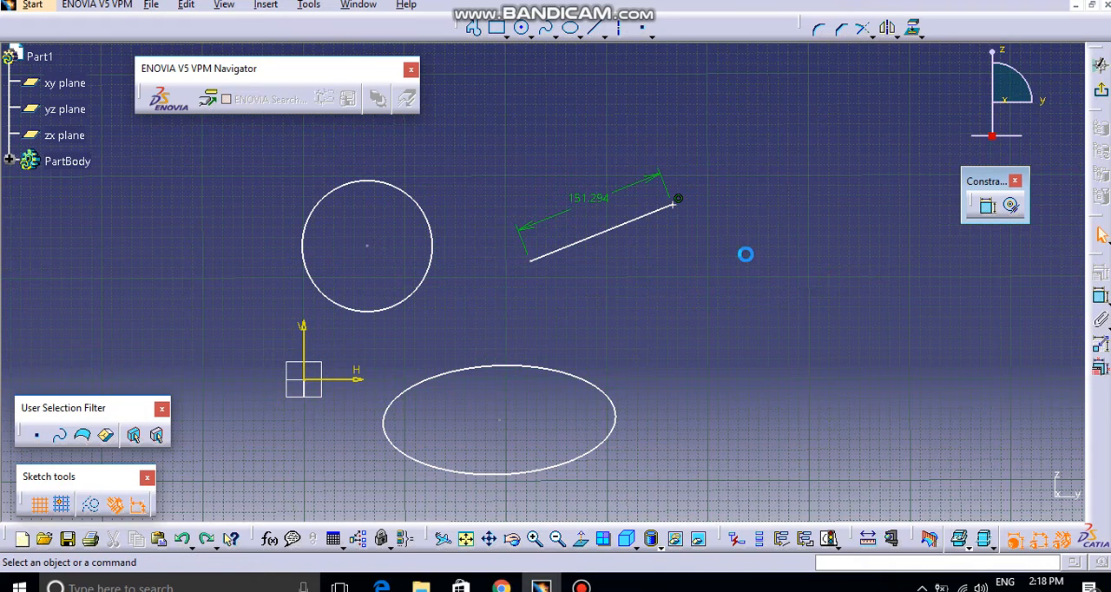
key("ctrl+z")
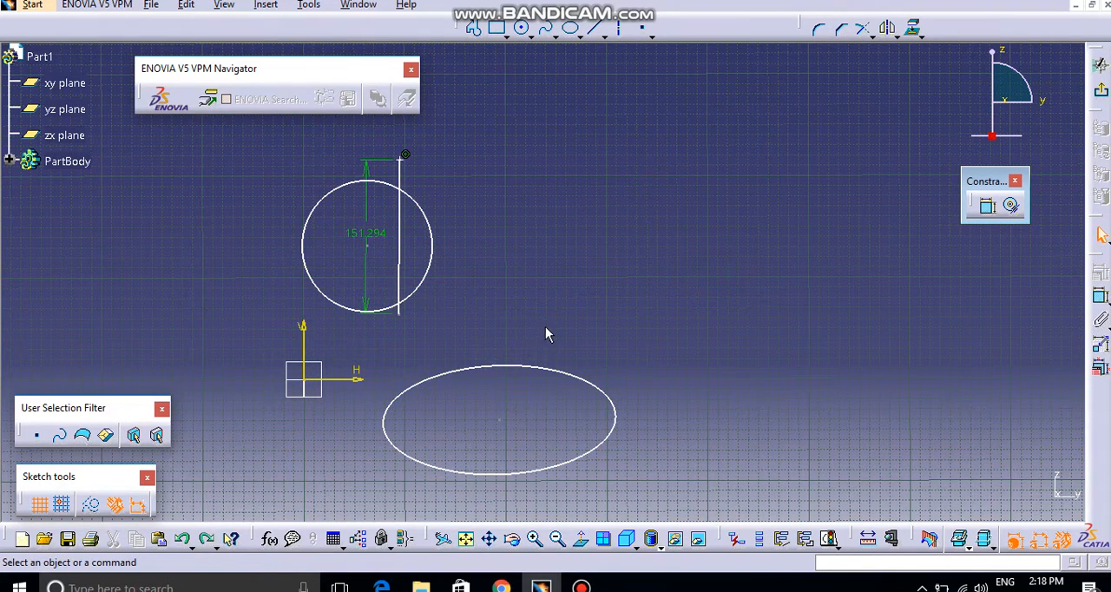
key("ctrl+z")
Step: Move the free point up and to the right, about 107 mm above the horizontal axis
left_click(622, 322)
left_click_drag(591, 321, 675, 269)
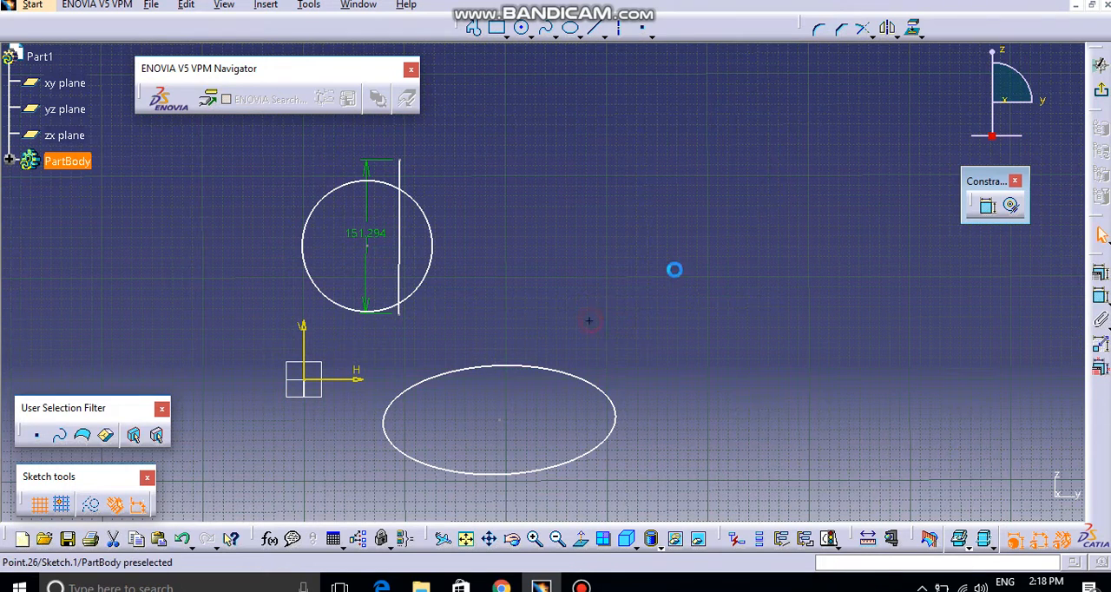
left_click(699, 316)
Step: Dimension the free point's distances from the horizontal and vertical sketch axes
left_click(1101, 297)
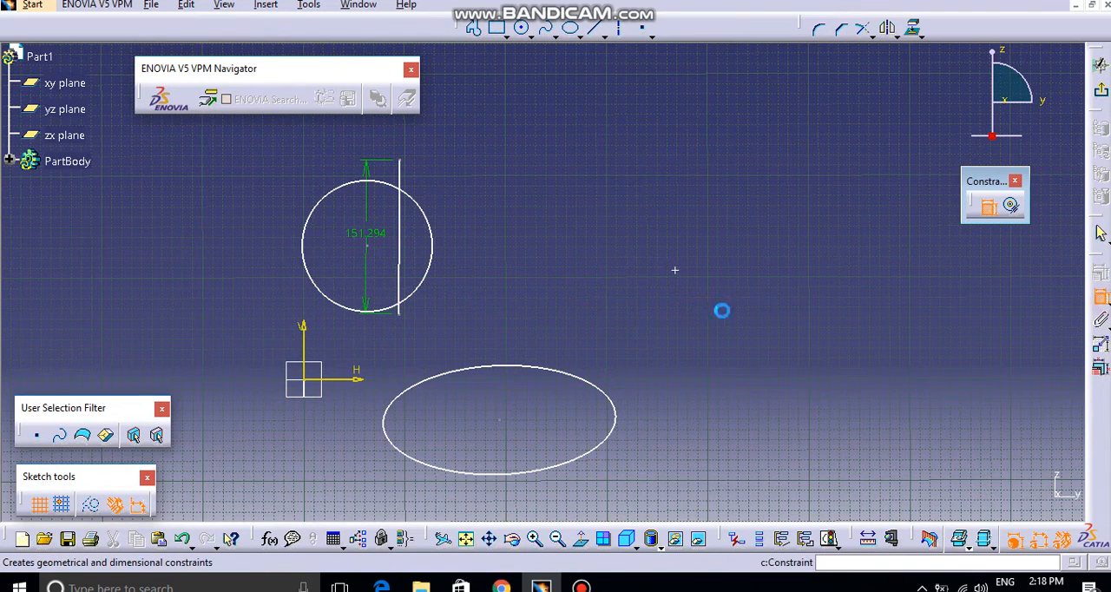
left_click(676, 271)
left_click(355, 376)
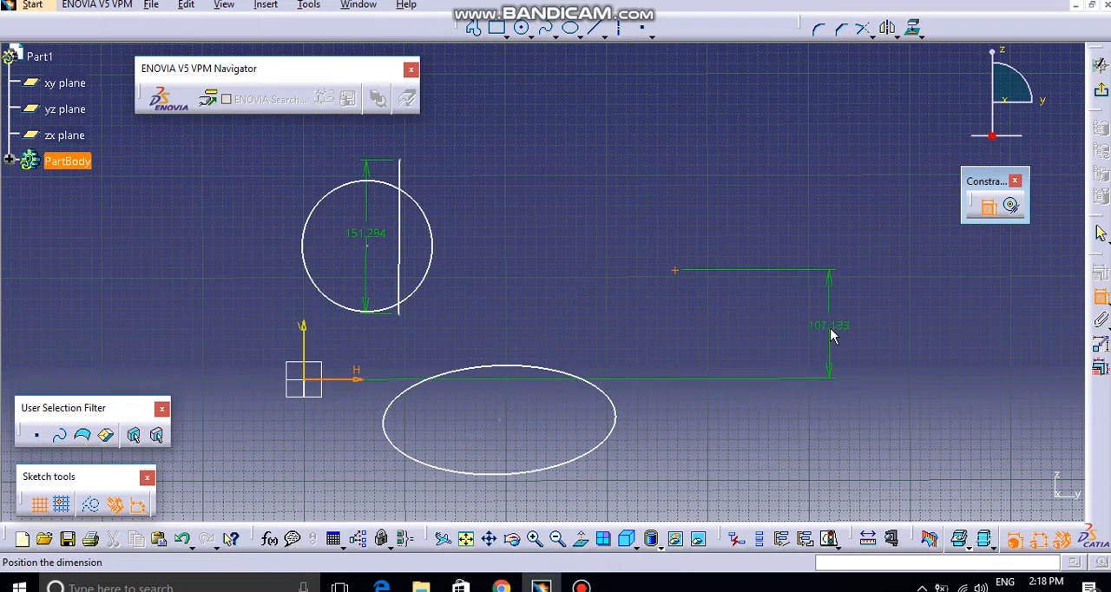
left_click(831, 336)
left_click(1101, 297)
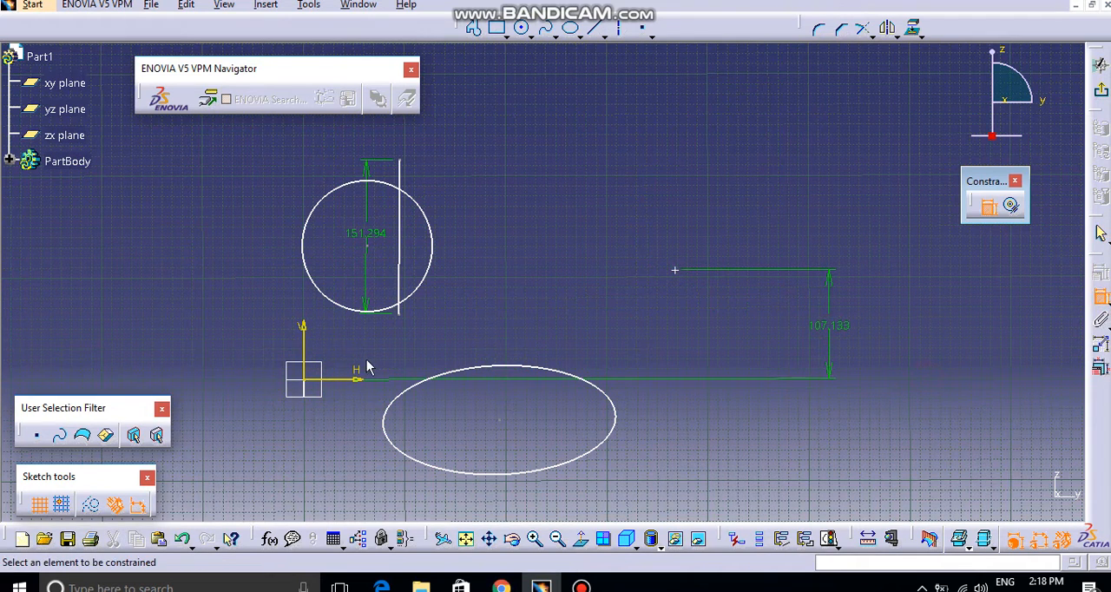
left_click(304, 343)
left_click(675, 271)
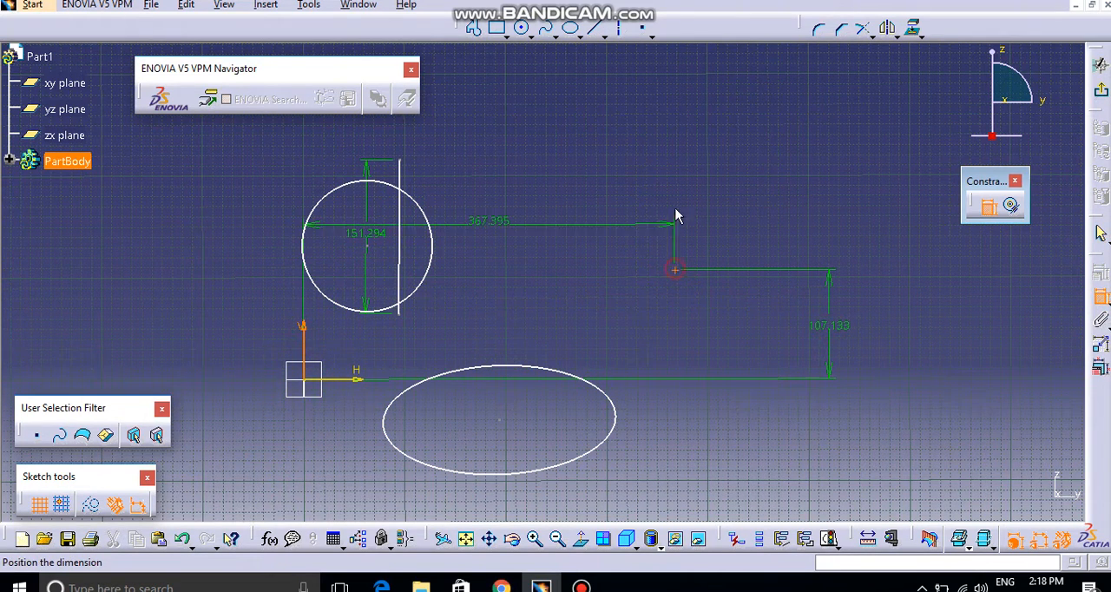
left_click(672, 115)
middle_click_drag(803, 229, 799, 265, "ctrl")
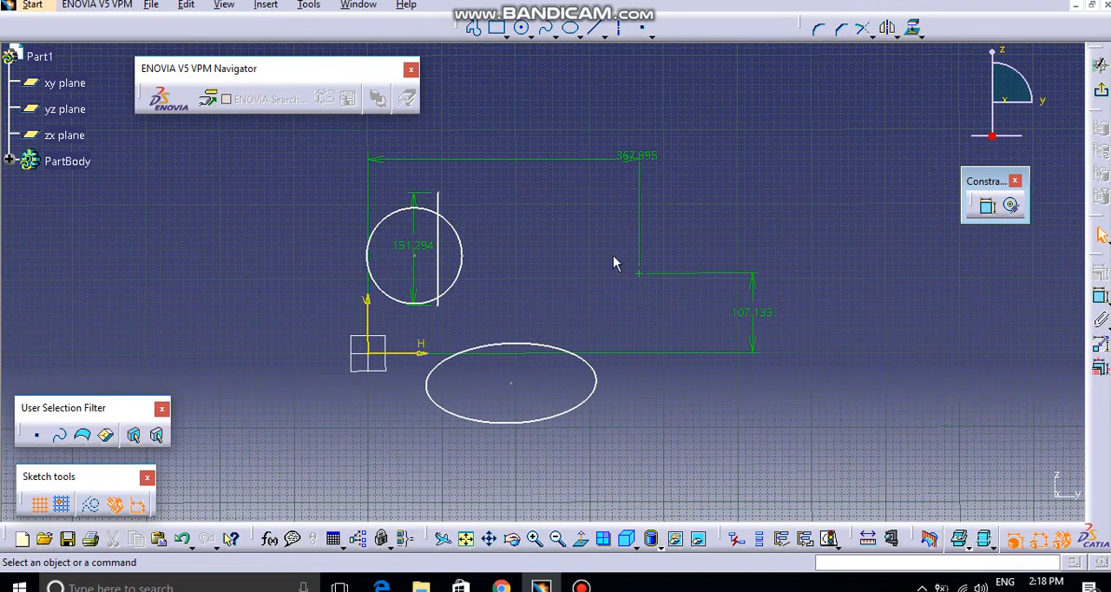
Step: Make the upright line's upper endpoint coincident with the dimensioned point, and swing the line's free end to the left of it
left_click(439, 193)
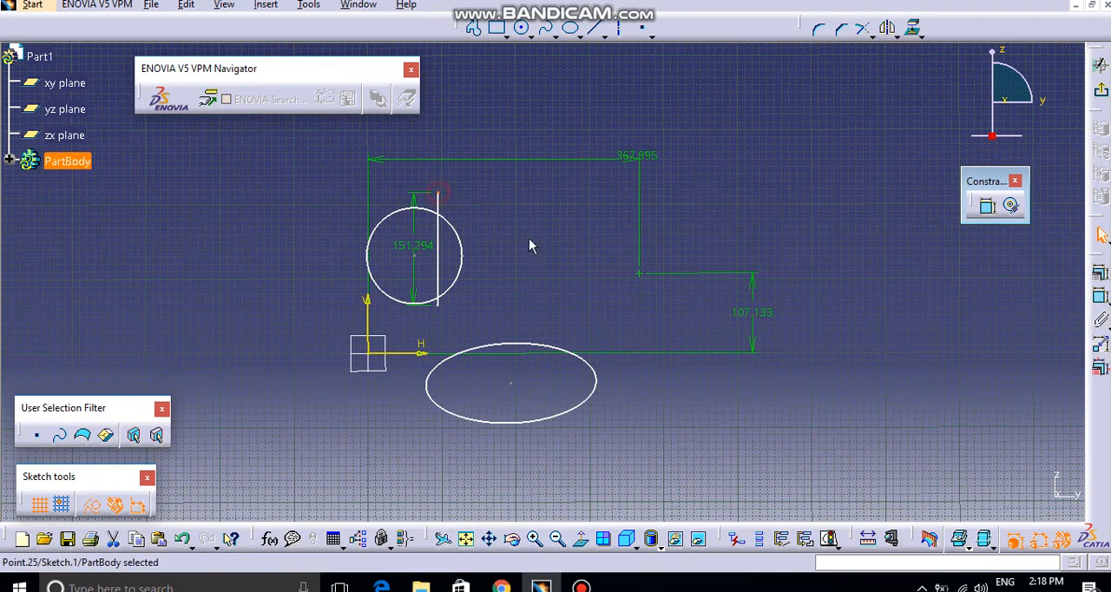
left_click(638, 271, "ctrl")
left_click(1099, 277)
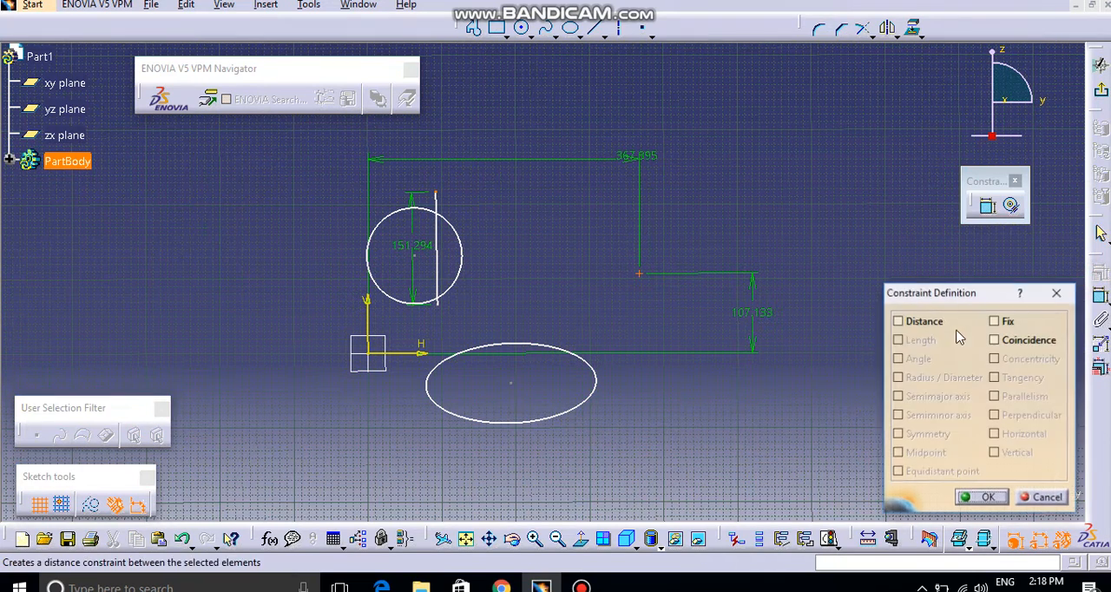
left_click(995, 339)
left_click(981, 498)
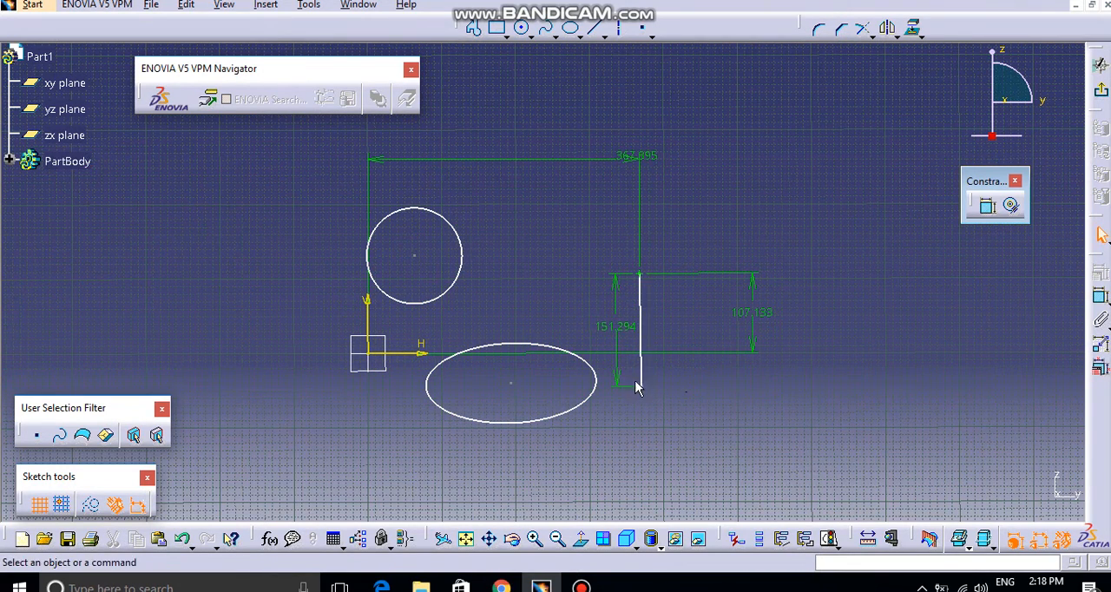
left_click_drag(794, 321, 574, 249)
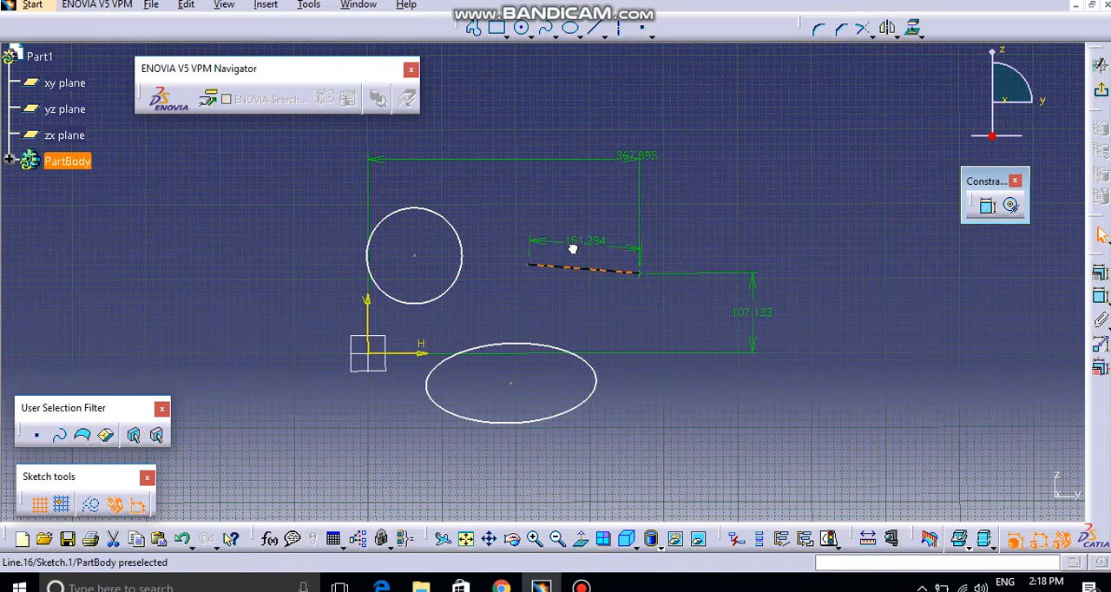
left_click(584, 209)
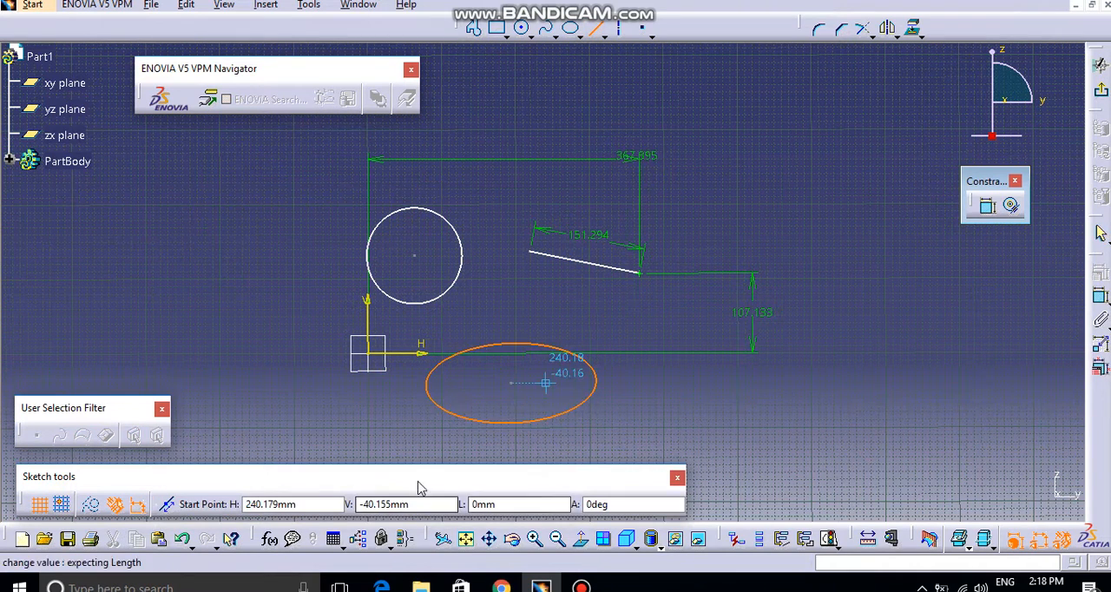
Step: Sketch a long, nearly horizontal line below the ellipse
left_click(427, 436)
left_click(651, 440)
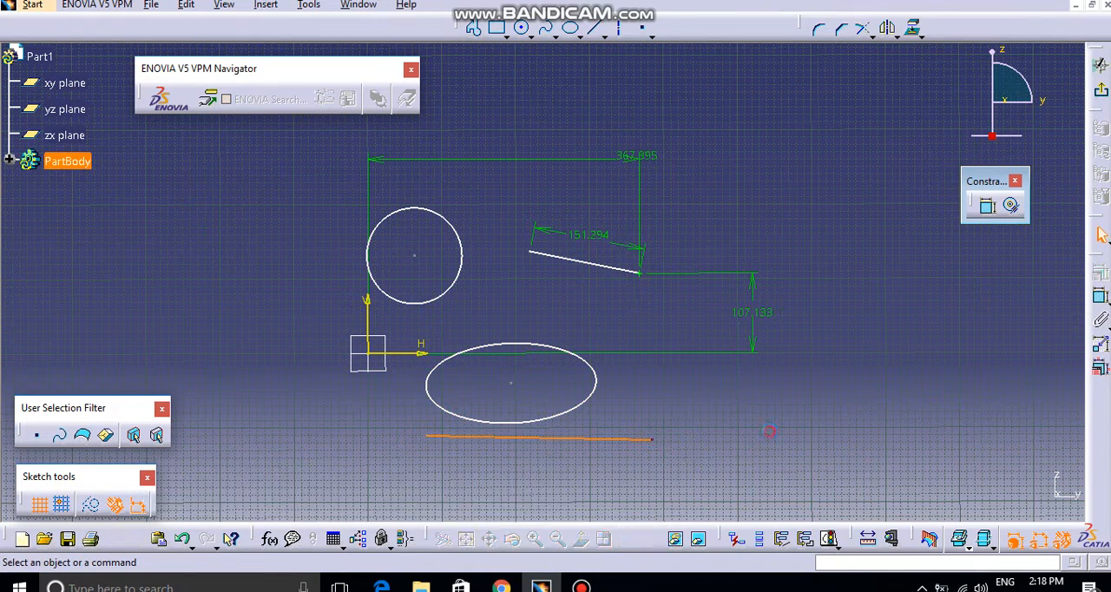
left_click(649, 440)
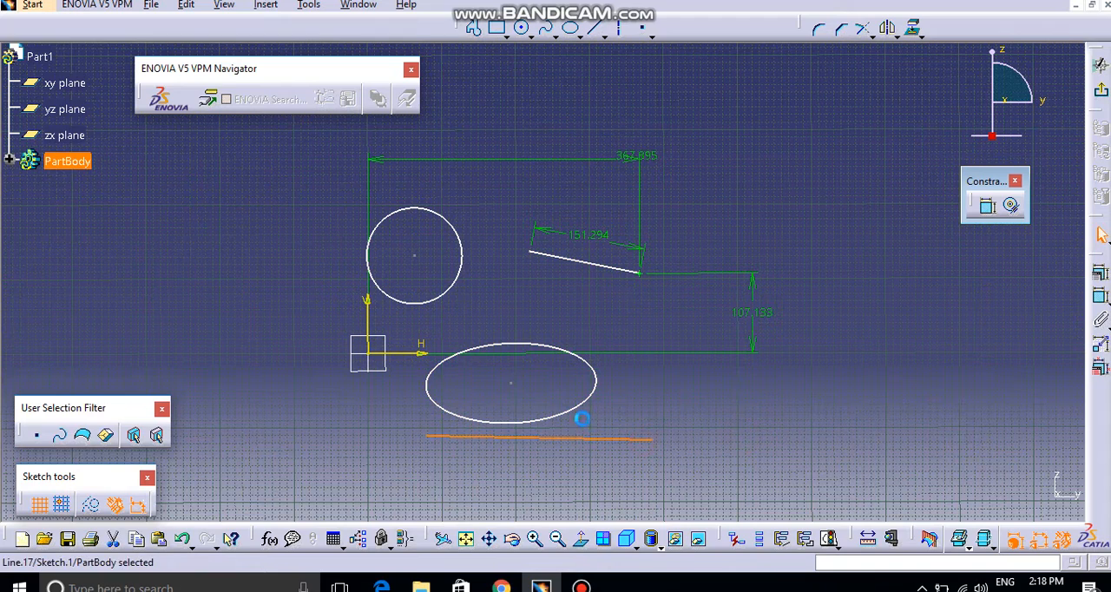
Step: Apply a tangency constraint between the ellipse and the long line below it
left_click(570, 409, "ctrl")
left_click(987, 205)
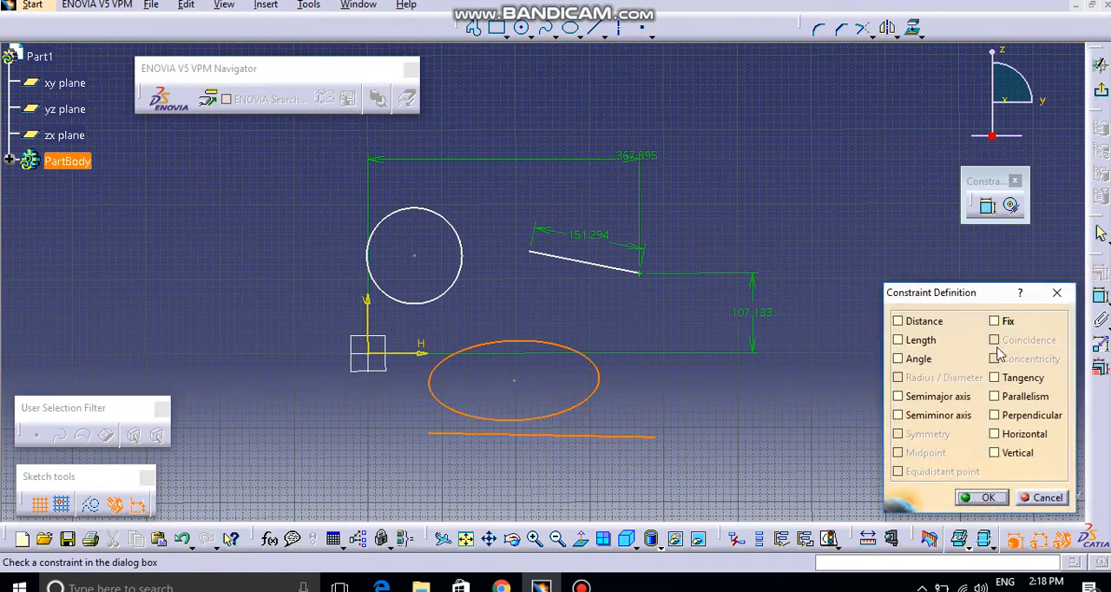
left_click(1020, 379)
left_click(982, 498)
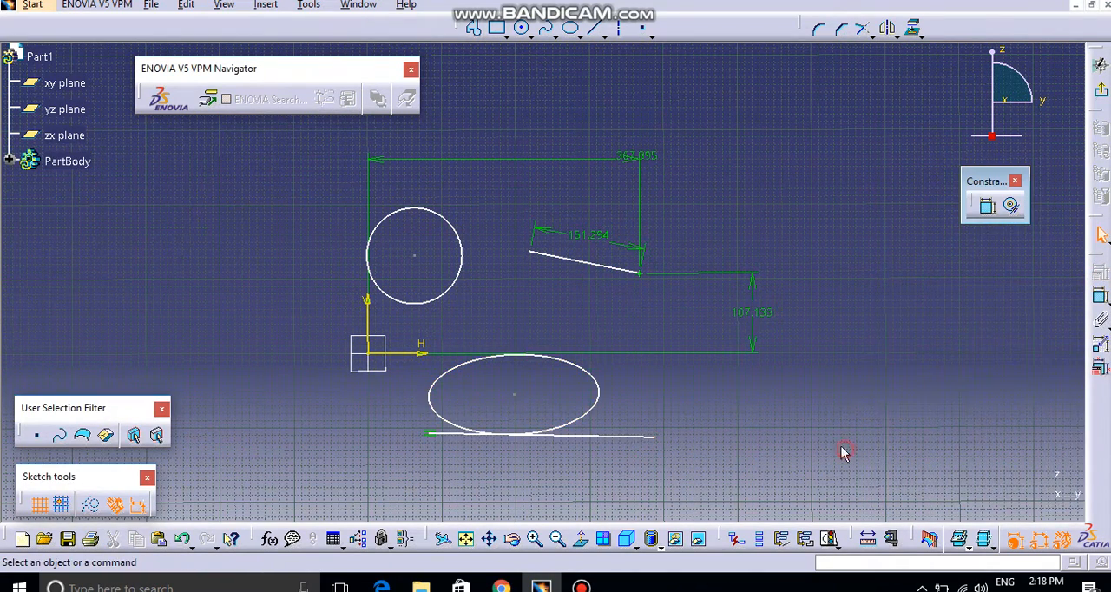
mouse_move(843, 454)
middle_mouse_down("ctrl")
mouse_move(739, 391)
mouse_move(735, 367)
mouse_move(744, 448)
middle_mouse_up("ctrl")
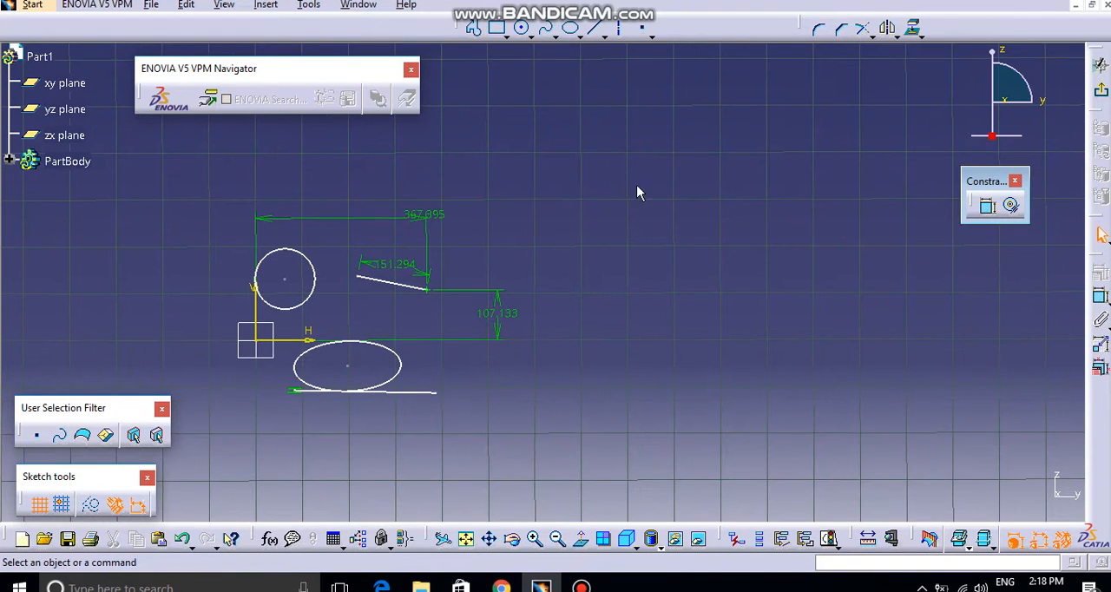
left_click(522, 27)
left_click(749, 310)
left_click(775, 243)
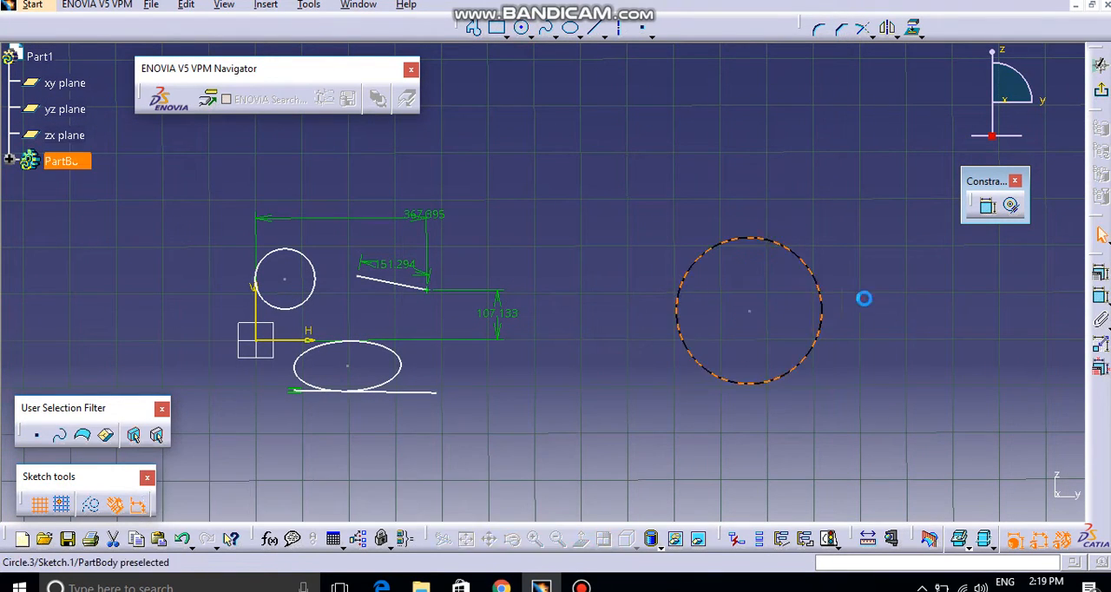
left_click(594, 27)
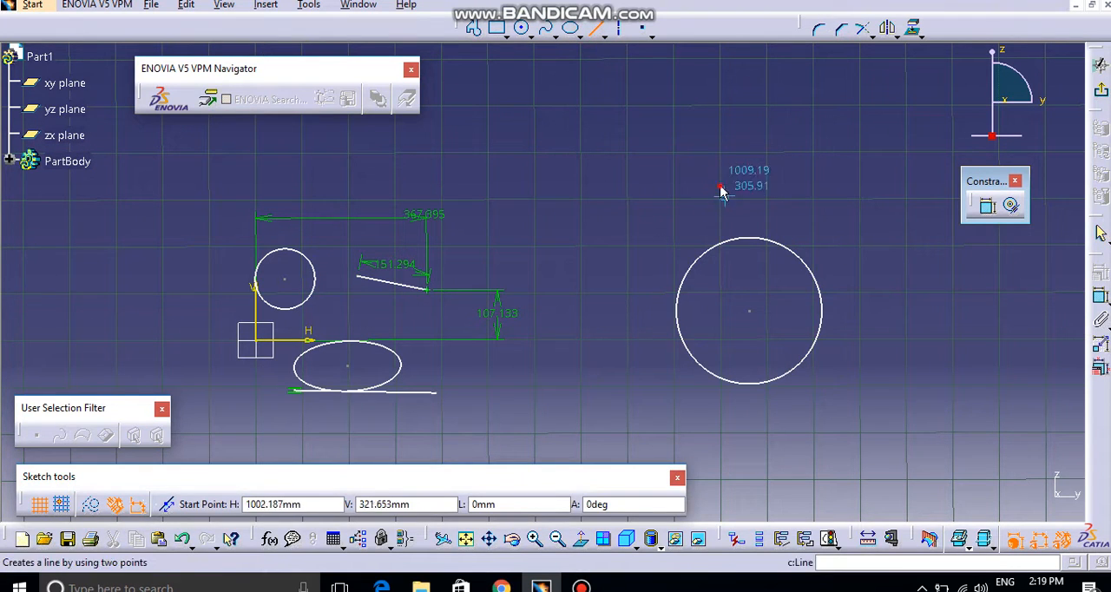
left_click(720, 186)
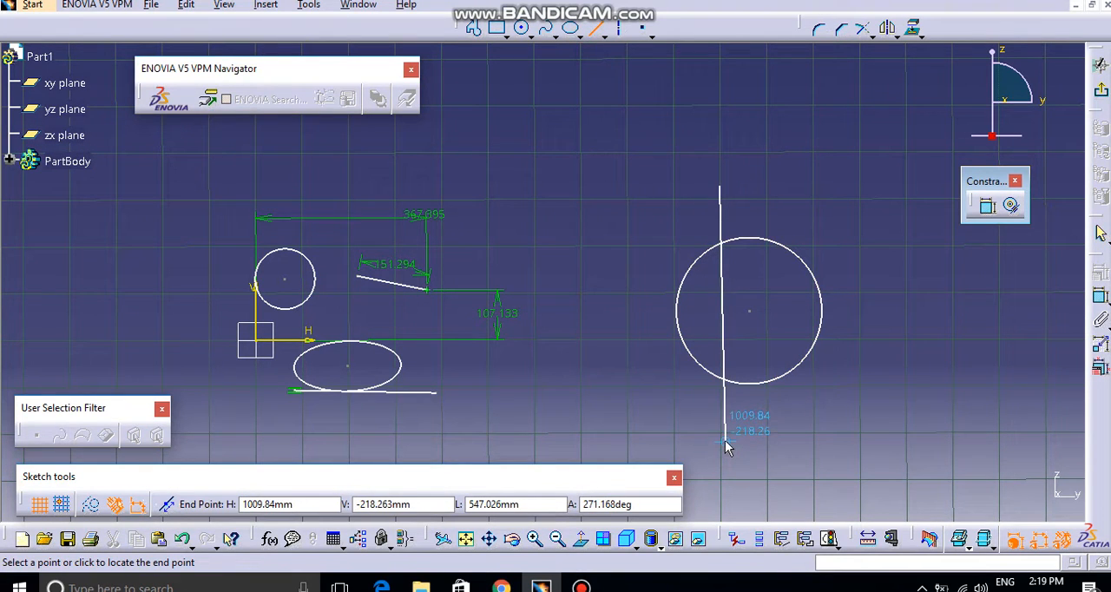
key("Escape")
left_click(752, 382)
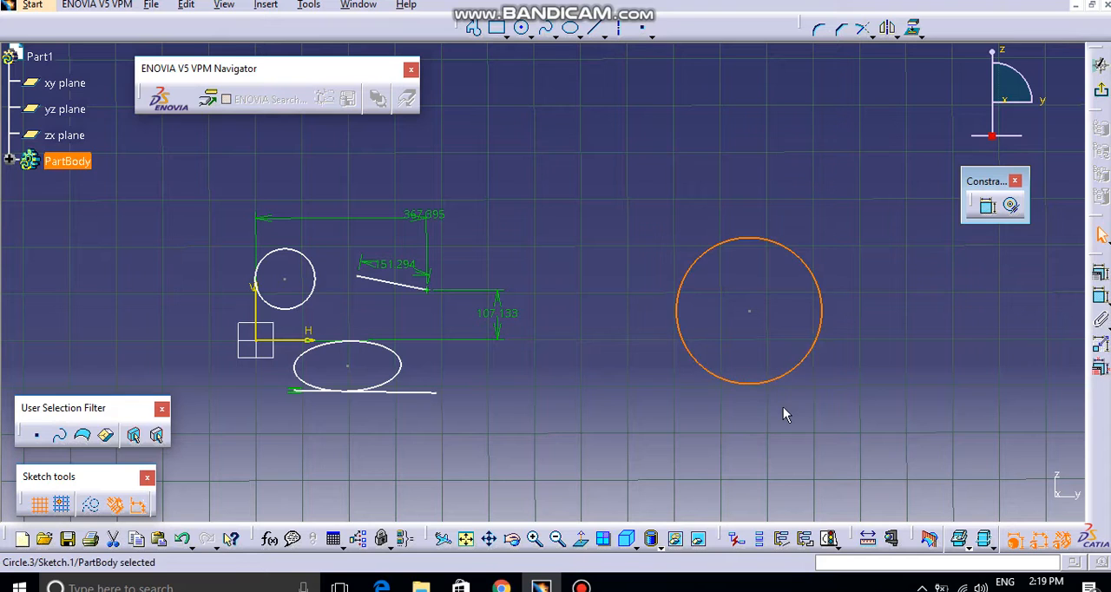
key("Delete")
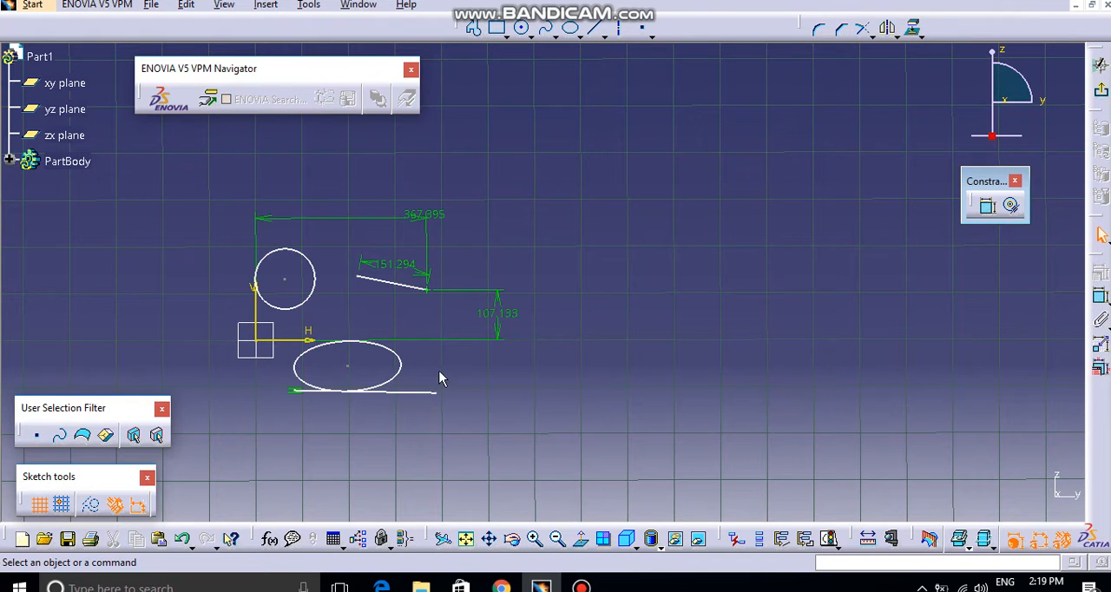
Step: Move the tangent line to the right and slightly down to test how the tangency affects the ellipse
left_click_drag(429, 392, 603, 420)
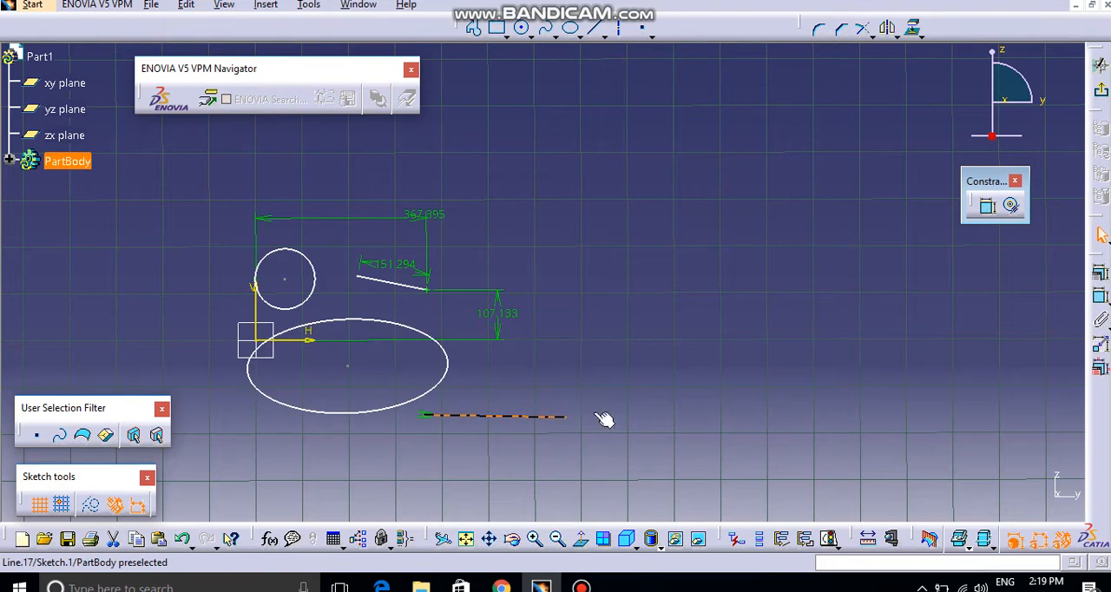
left_click(627, 388)
mouse_move(627, 388)
middle_mouse_down("ctrl")
mouse_move(596, 402)
mouse_move(712, 425)
mouse_move(759, 452)
middle_mouse_up("ctrl")
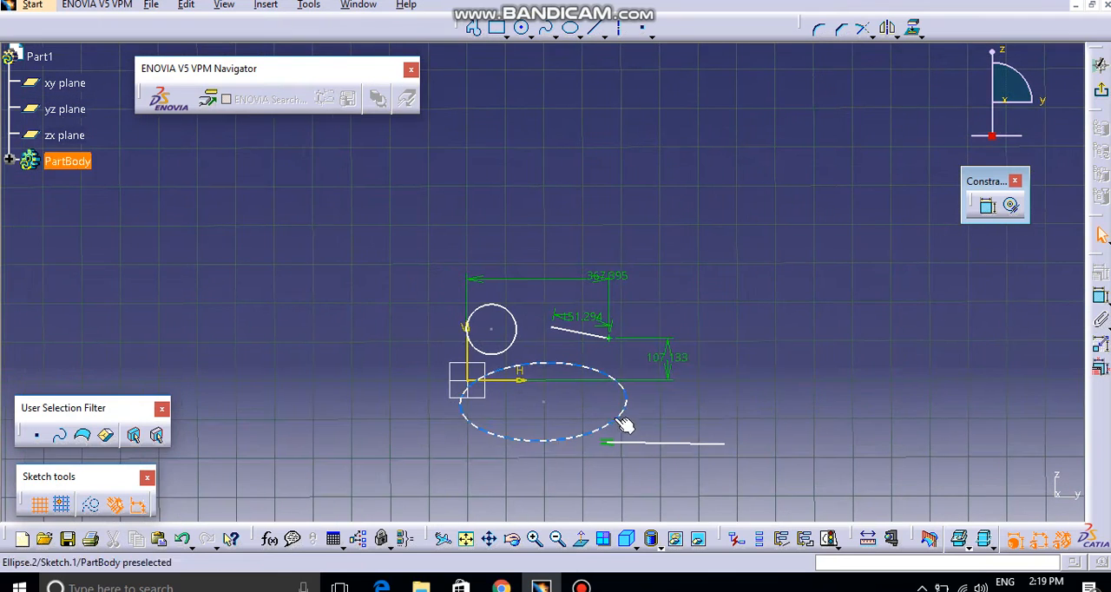
Step: Select and delete all the sketched geometry together with its constraints
mouse_move(618, 420)
middle_mouse_down("ctrl")
mouse_move(611, 374)
mouse_move(662, 356)
mouse_move(717, 307)
middle_mouse_up("ctrl")
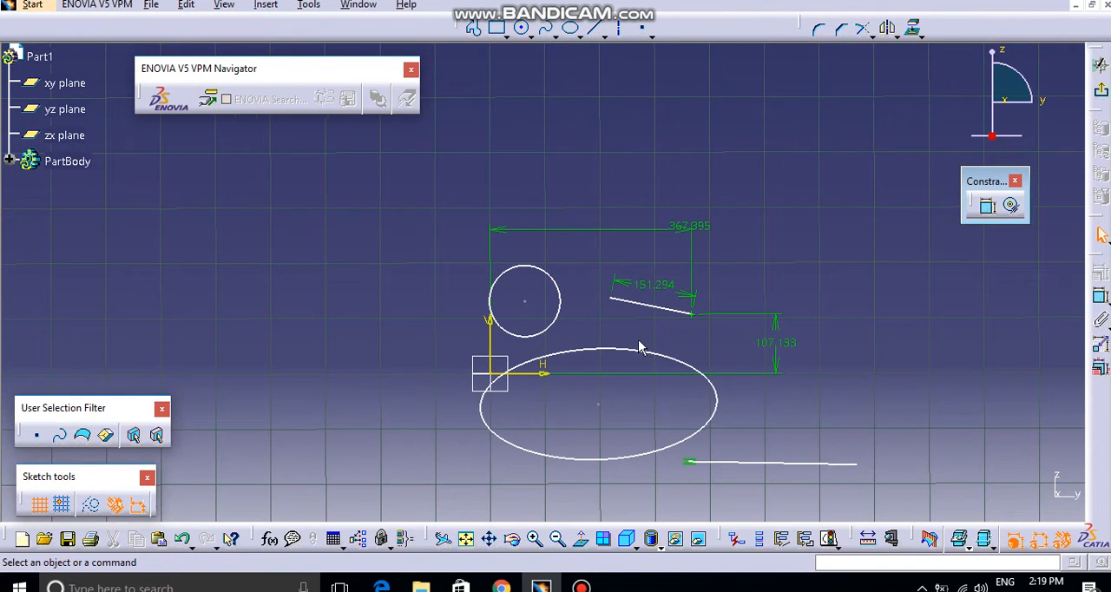
middle_click_drag(640, 347, 658, 382, "ctrl")
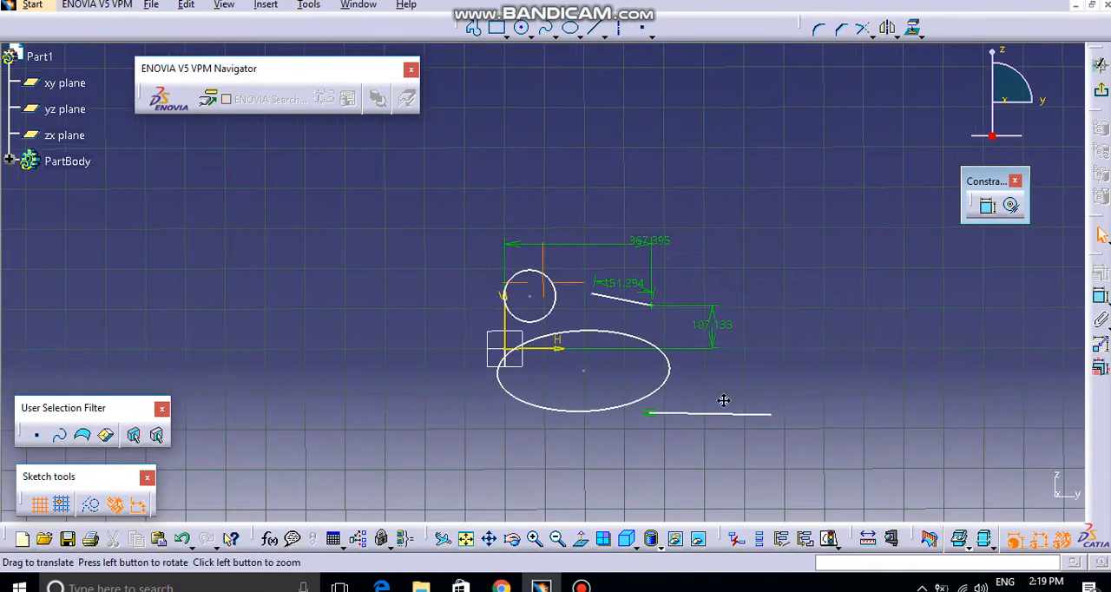
middle_click_drag(722, 399, 624, 420)
mouse_move(325, 219)
left_mouse_down()
mouse_move(422, 335)
mouse_move(789, 461)
mouse_move(792, 486)
left_mouse_up()
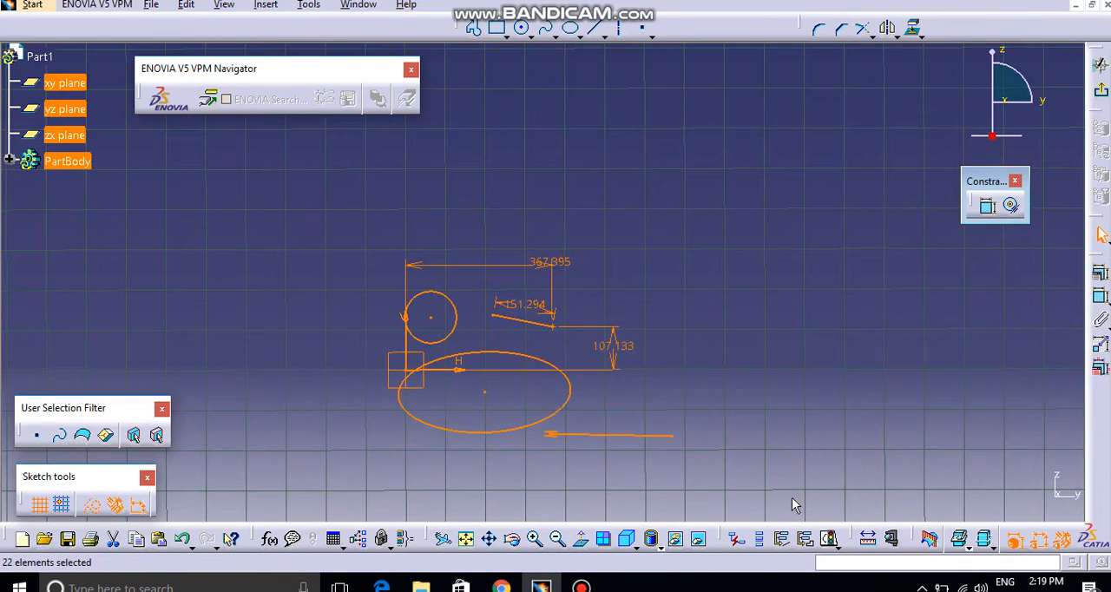
key("Delete")
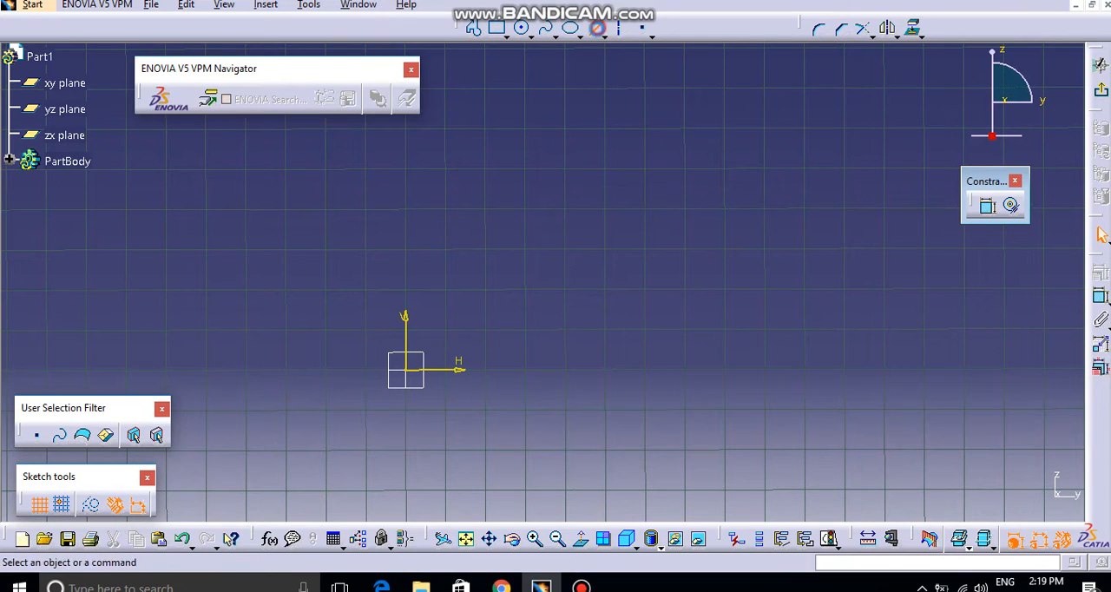
Step: Sketch a nearly upright line about 300 mm long, above and to the right of the sketch origin
left_click(598, 28)
left_click(601, 216)
left_click(607, 334)
left_click(628, 310)
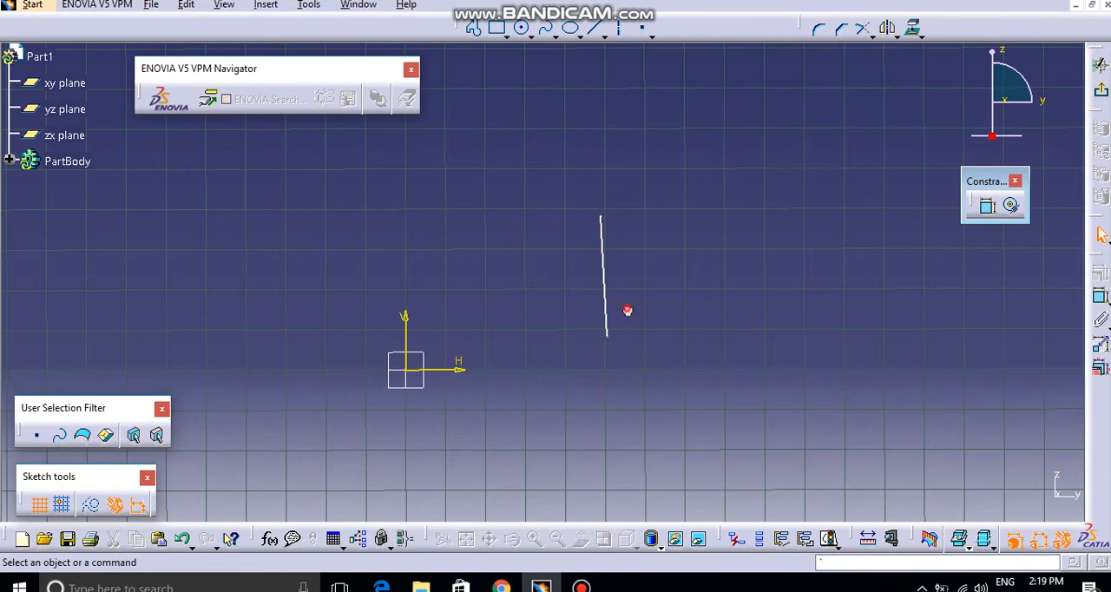
left_click(607, 314)
left_click(707, 321)
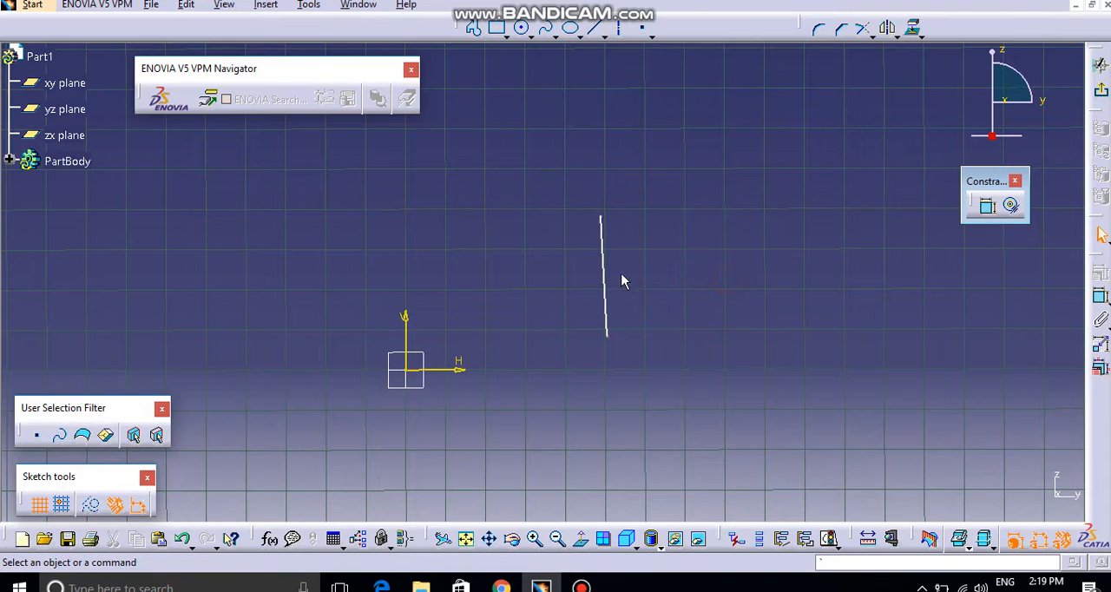
Step: Constrain the line's length, and try applying the horizontal and vertical constraints to it together
left_click(599, 275)
left_click(1096, 293)
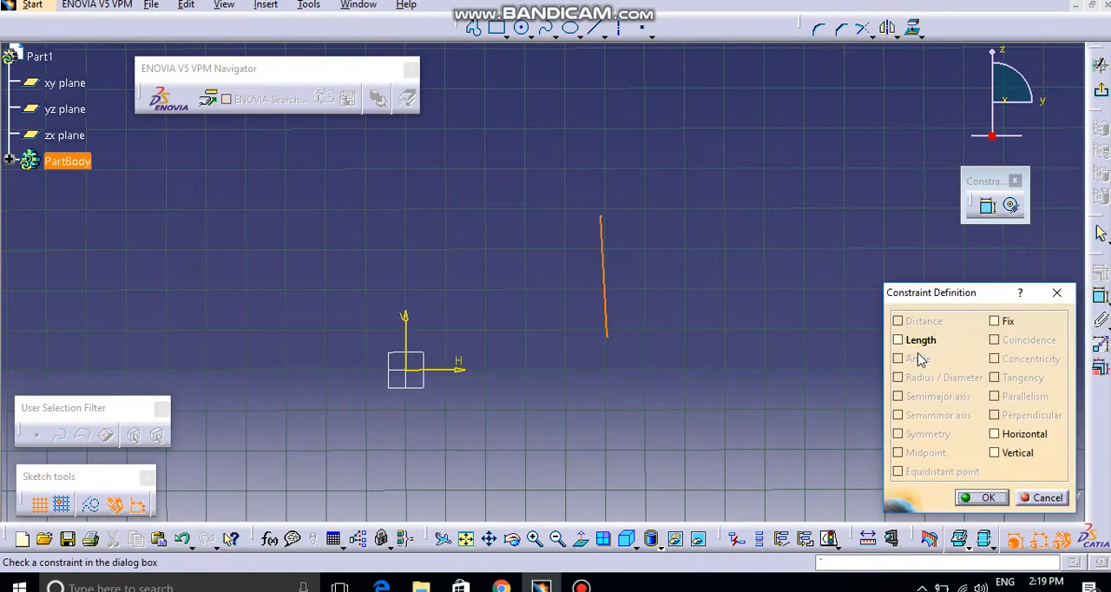
left_click(920, 347)
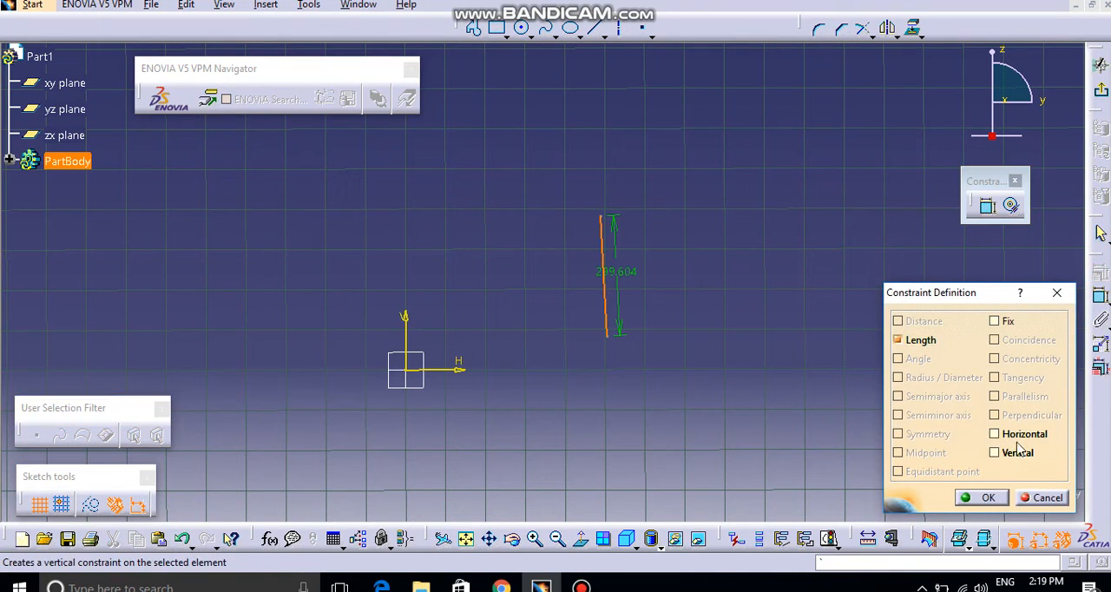
left_click(1006, 434)
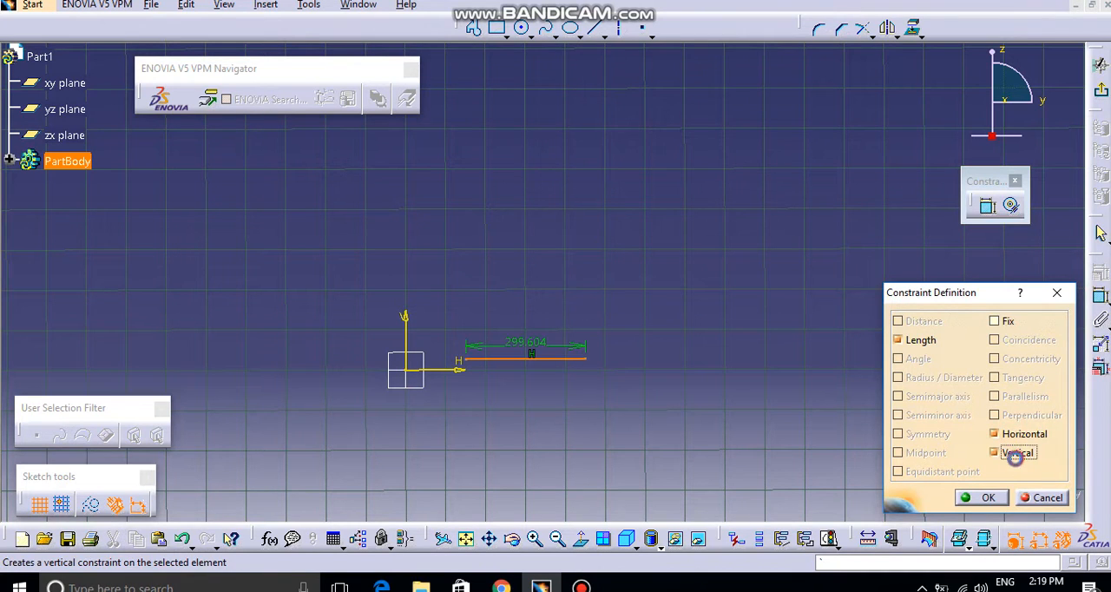
left_click(982, 498)
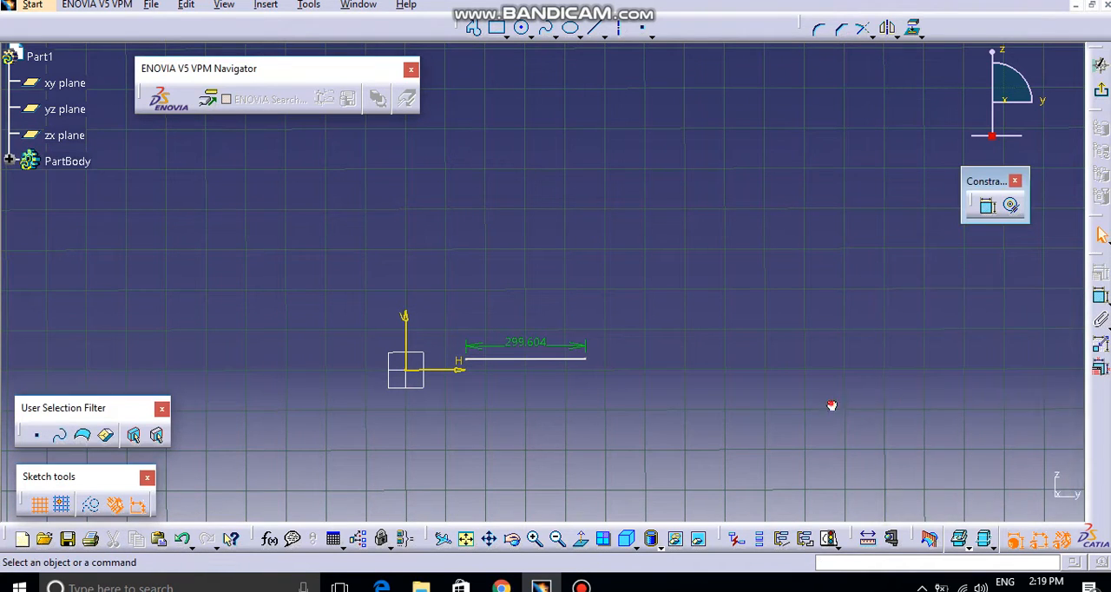
Step: Move the line upward at a slope of about 55° and dimension its angle to the horizontal sketch axis
left_click_drag(578, 365, 616, 222)
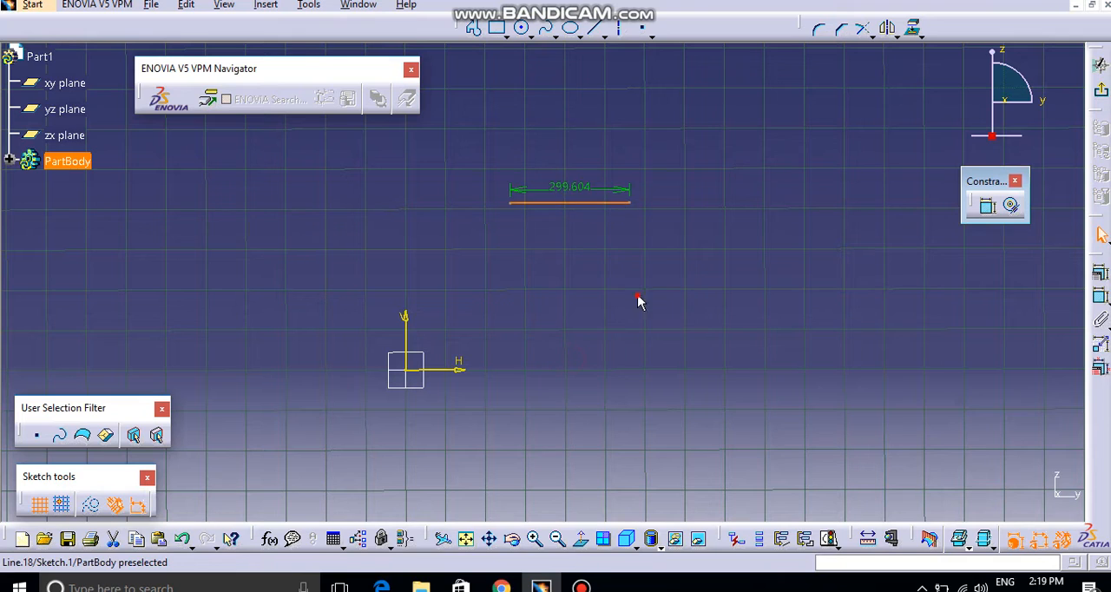
mouse_move(510, 202)
left_mouse_down()
mouse_move(588, 321)
mouse_move(568, 291)
left_mouse_up()
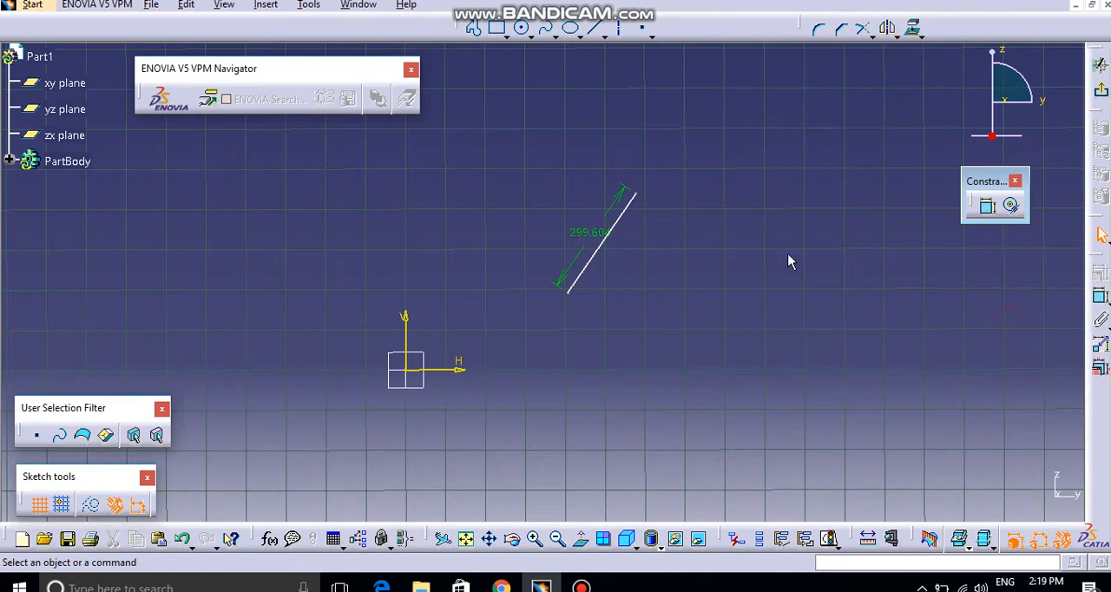
left_click(1100, 296)
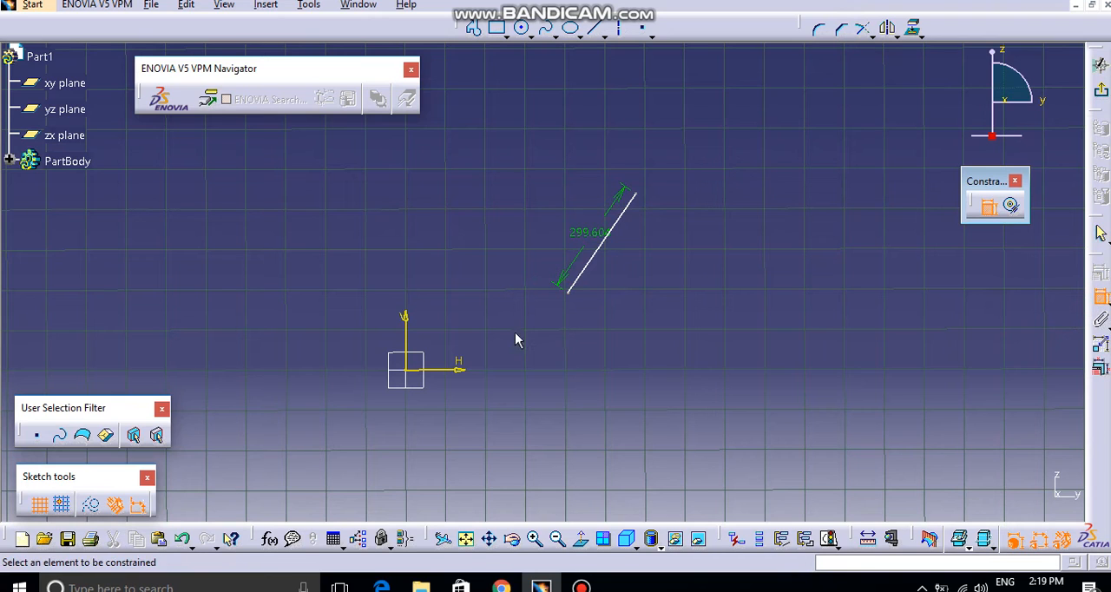
left_click(581, 279)
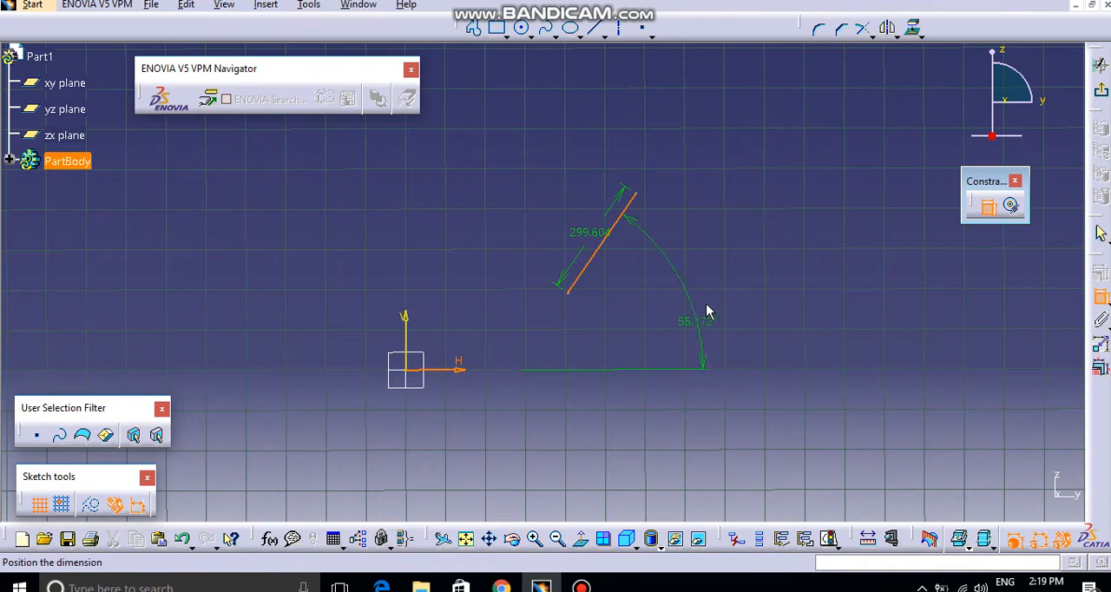
left_click(717, 308)
double_click(708, 300)
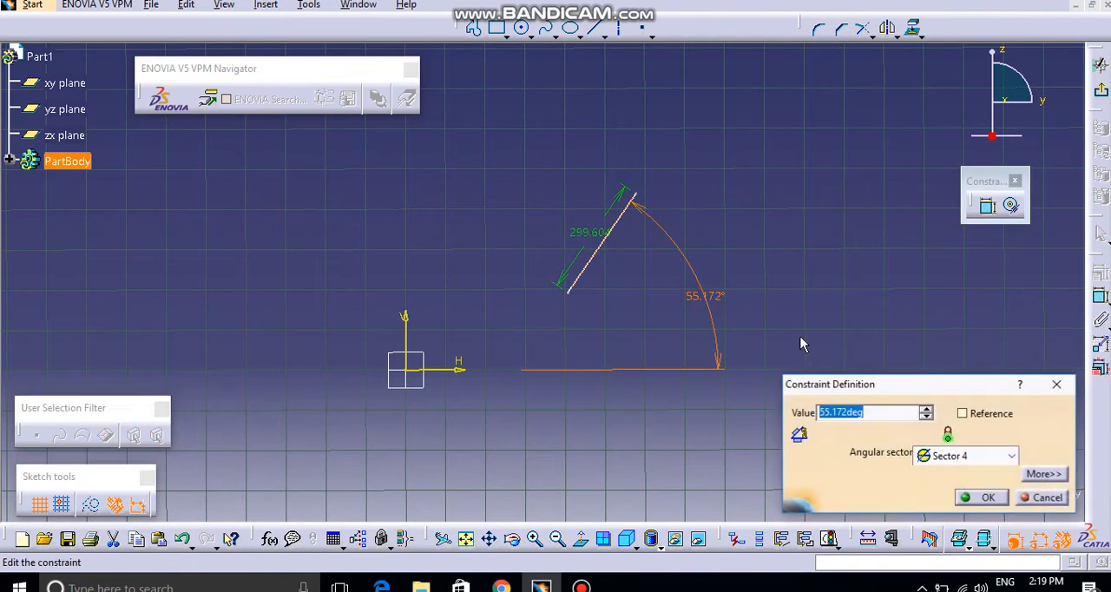
left_click(988, 497)
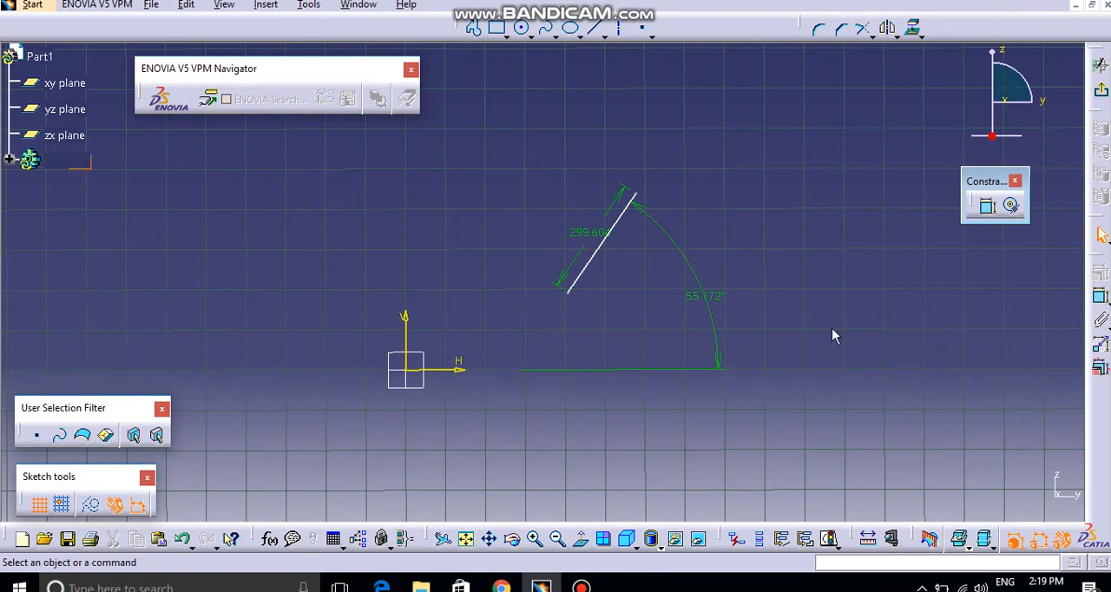
Step: Delete the inclined line with its dimensions and sketch a horizontal line starting about 468 mm right of and 230 mm above the origin
mouse_move(459, 151)
left_mouse_down()
mouse_move(840, 476)
mouse_move(831, 438)
left_mouse_up()
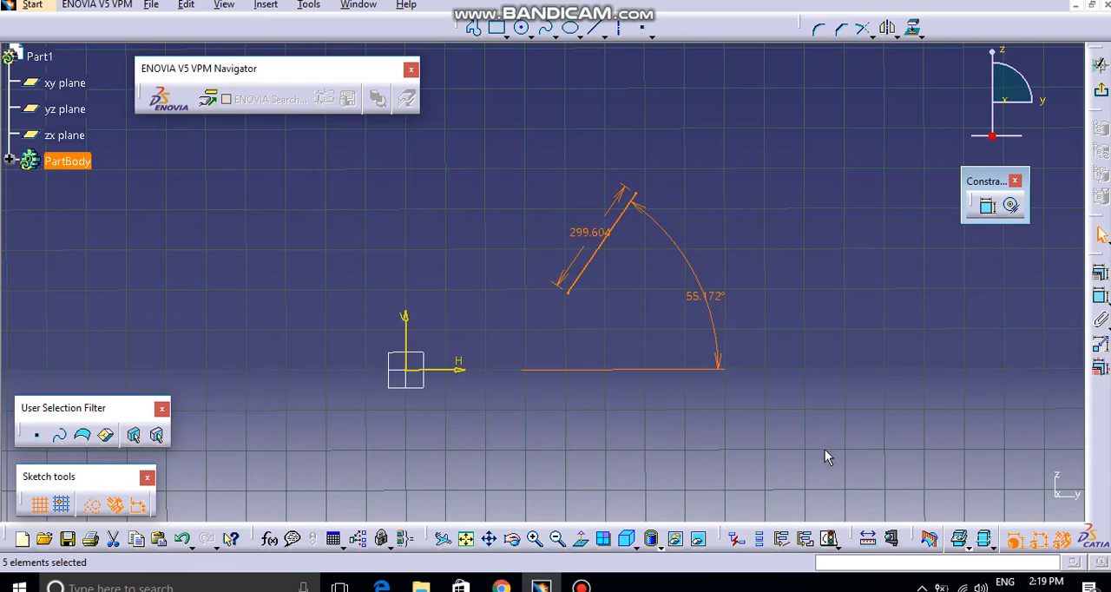
key("Delete")
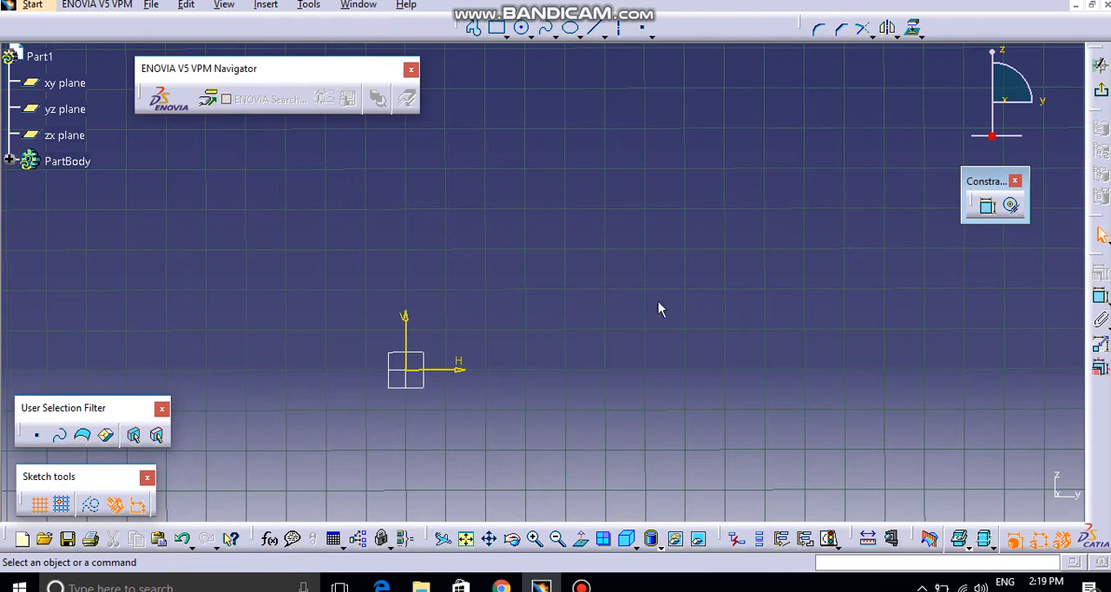
left_click(599, 33)
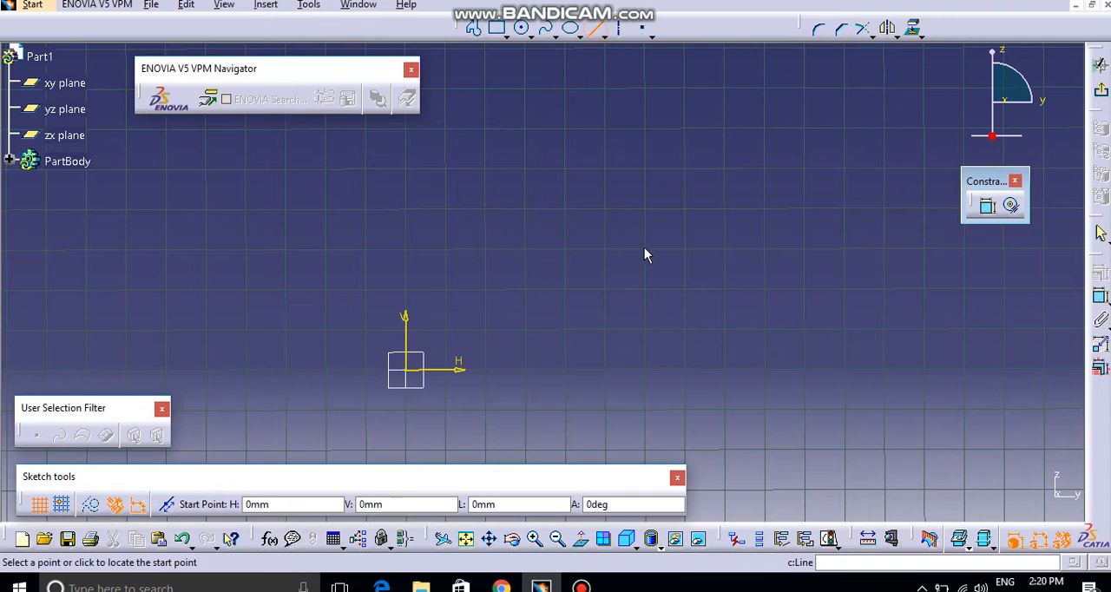
left_click(591, 277)
left_click(851, 276)
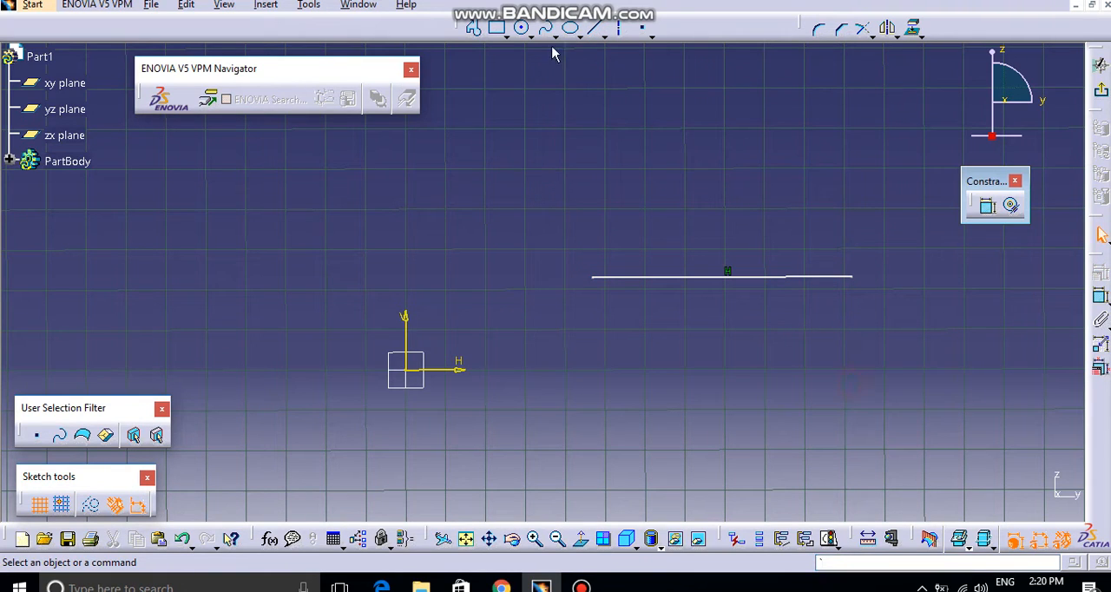
Step: Sketch a nearly vertical line about 561 mm long, crossing the horizontal line and ending on the horizontal sketch axis
left_click(598, 29)
left_click(686, 144)
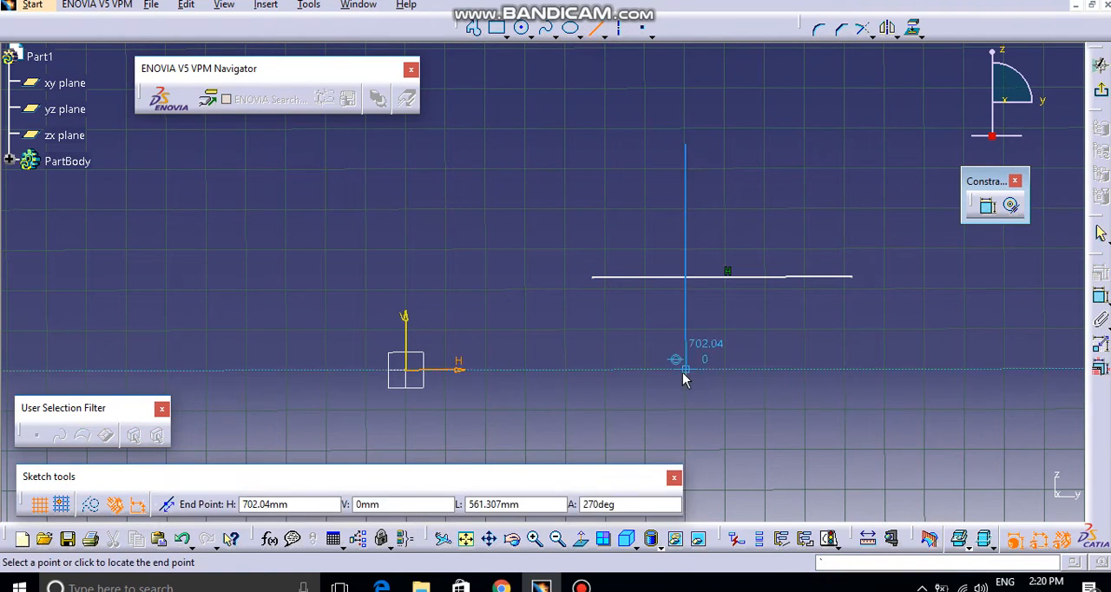
left_click(683, 366)
left_click(744, 407)
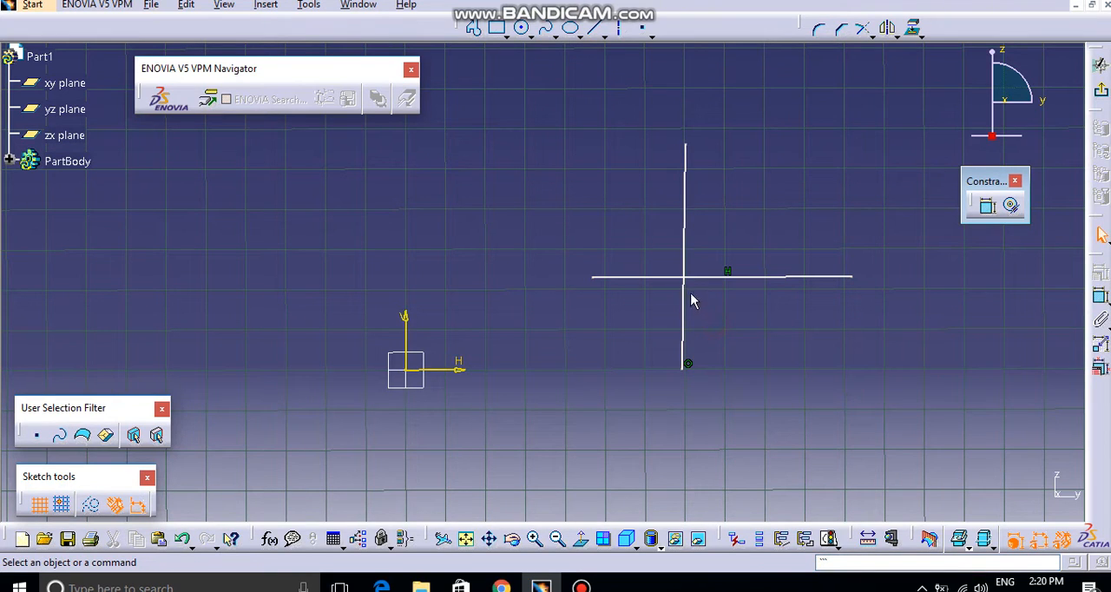
Step: Apply a perpendicular constraint between the nearly vertical line and the horizontal line it crosses
left_click(686, 304)
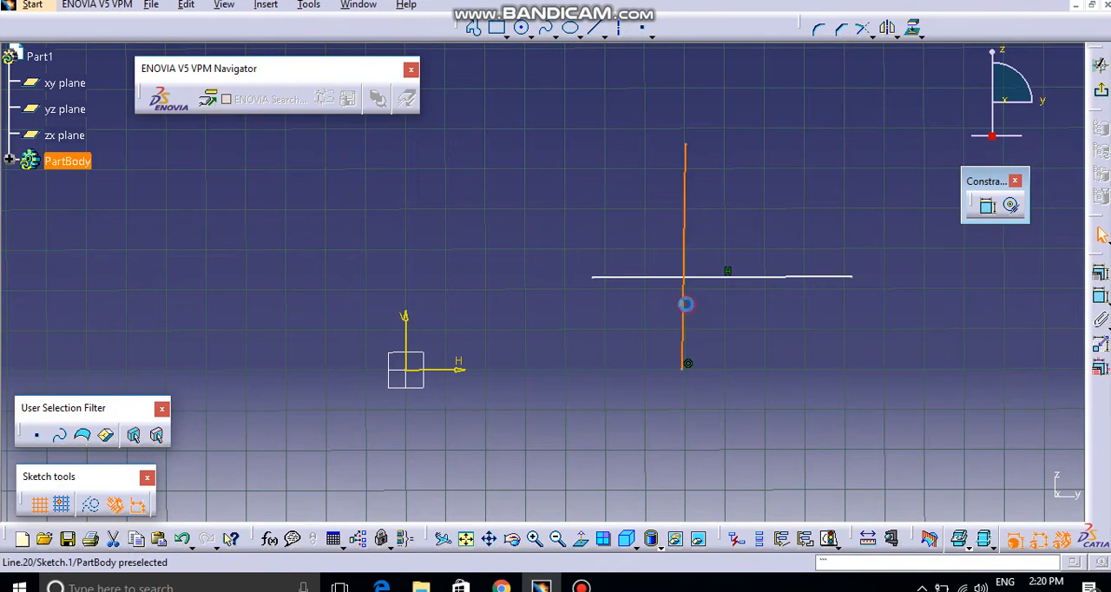
left_click(730, 277, "ctrl")
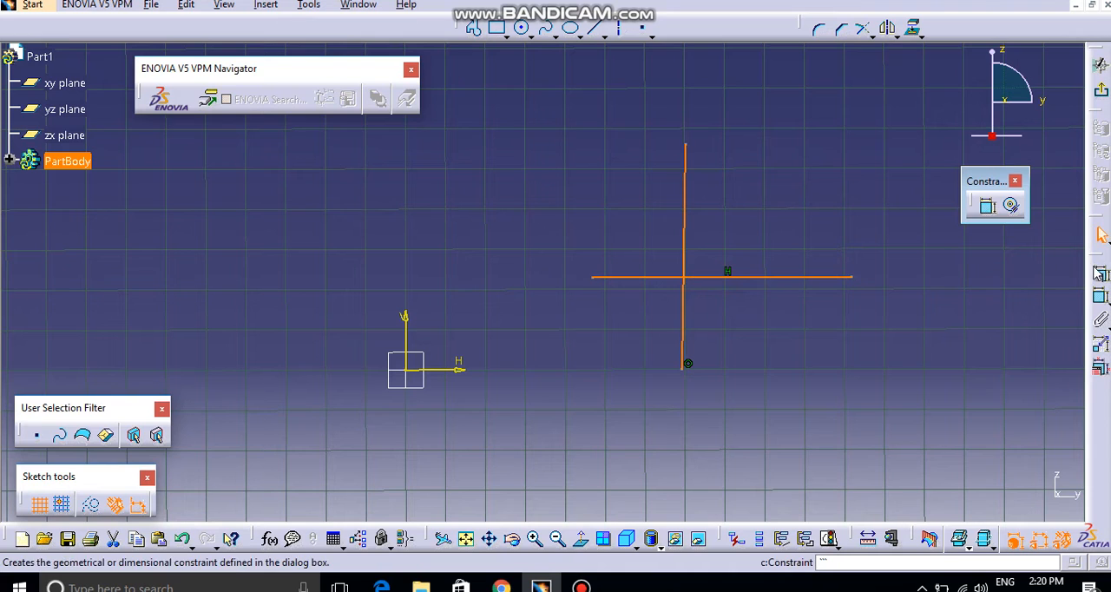
left_click(1102, 273)
left_click(1033, 415)
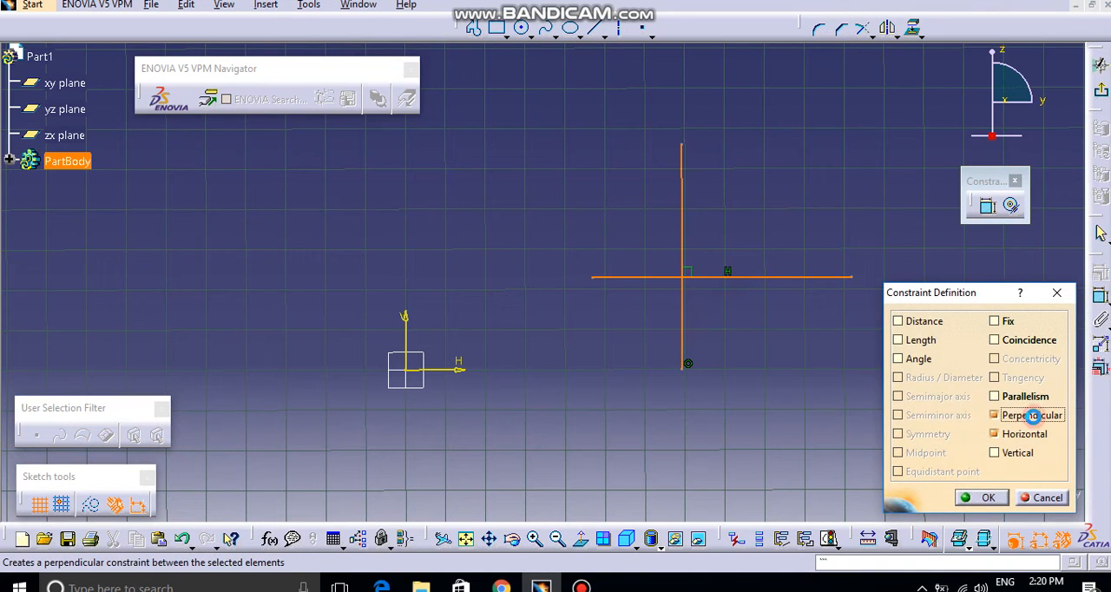
left_click(981, 498)
Step: Delete the two crossing lines with their constraints and sketch a circle about 688 mm in diameter above and to the right of the origin
mouse_move(563, 116)
left_mouse_down()
mouse_move(732, 367)
mouse_move(894, 409)
left_mouse_up()
key("Delete")
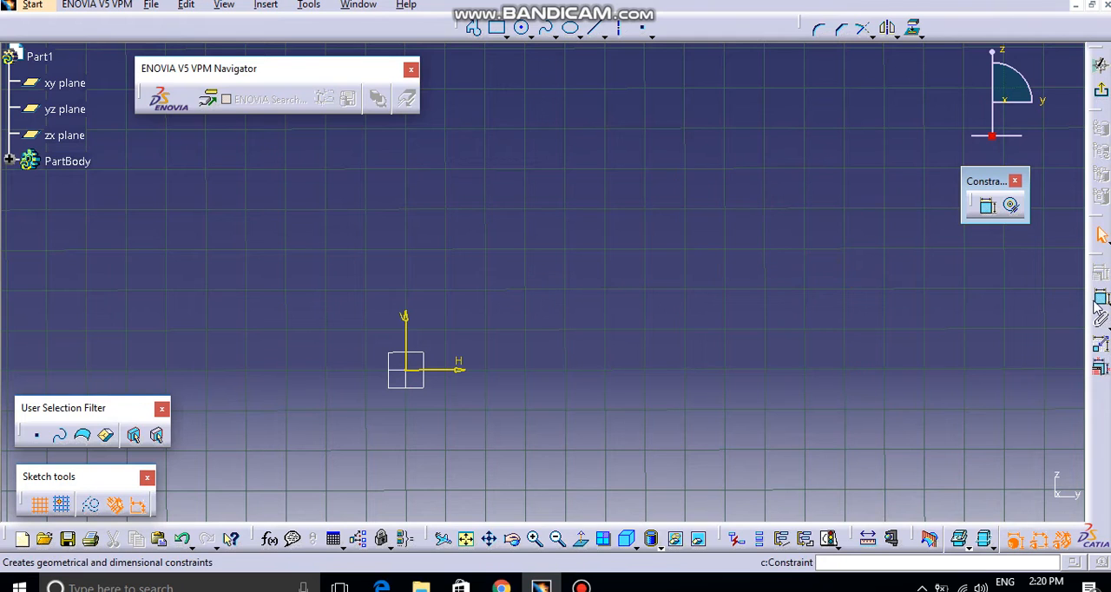
left_click(716, 321)
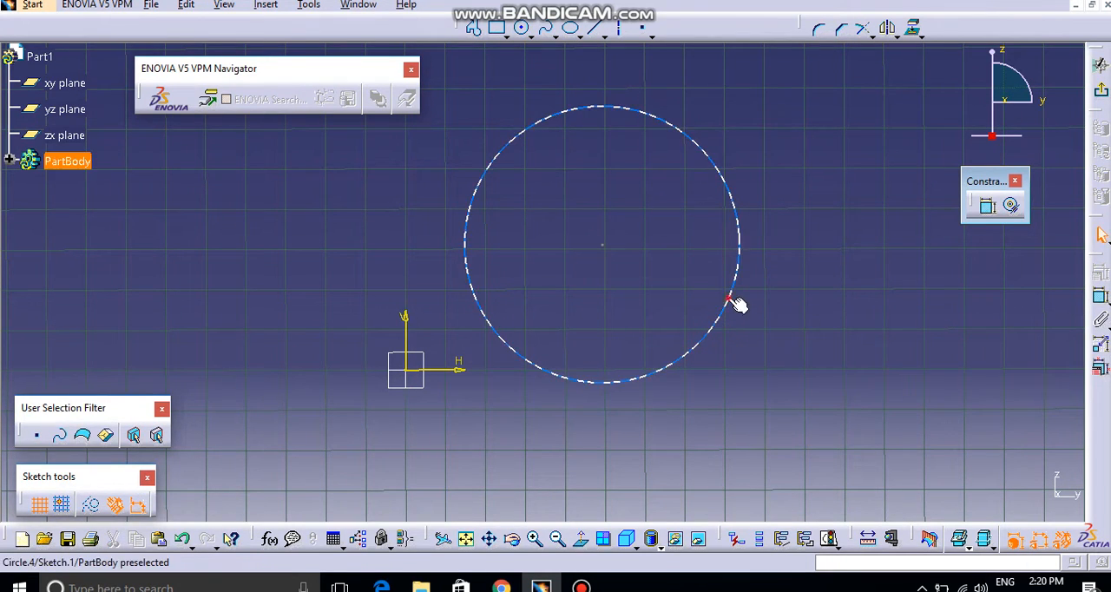
Step: Apply a Fix constraint to the circle, and delete that constraint again
left_click(738, 304)
left_click(1099, 298)
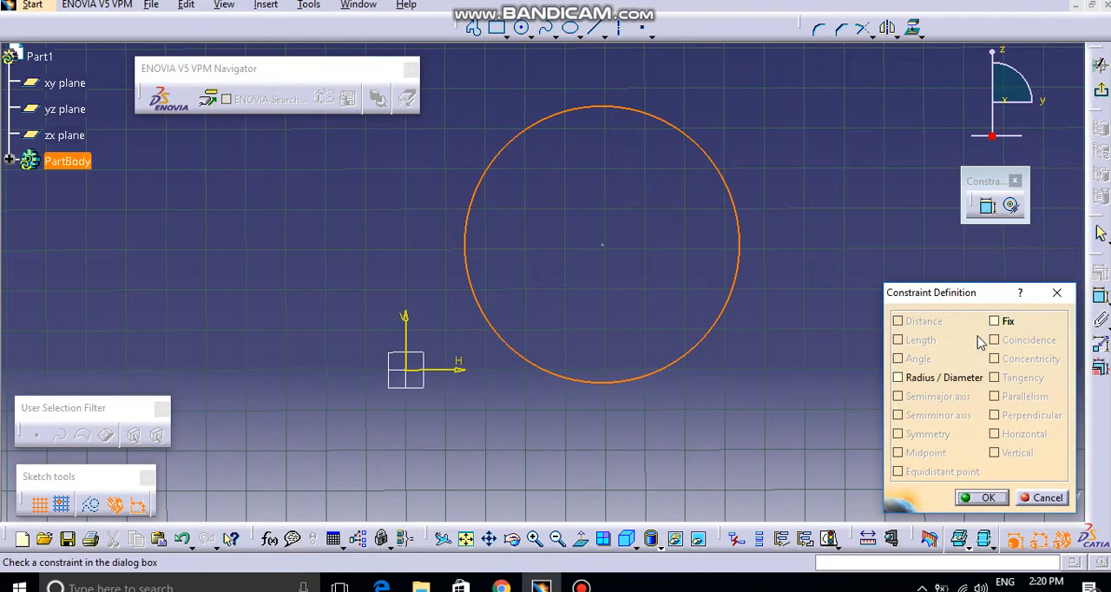
left_click(938, 382)
left_click(941, 379)
left_click(1003, 321)
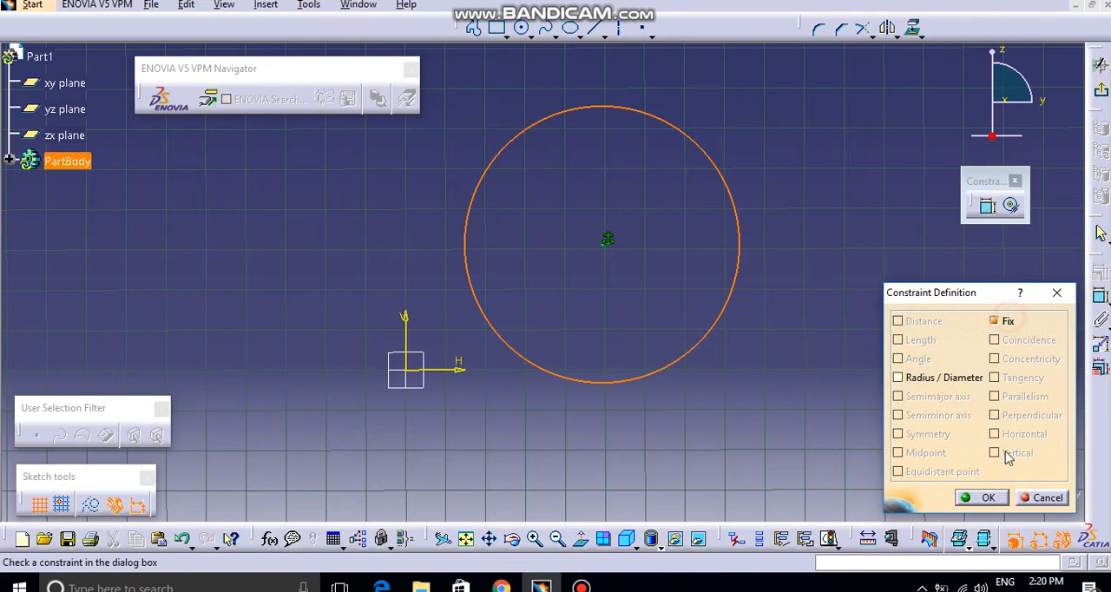
left_click(981, 498)
left_click(608, 239)
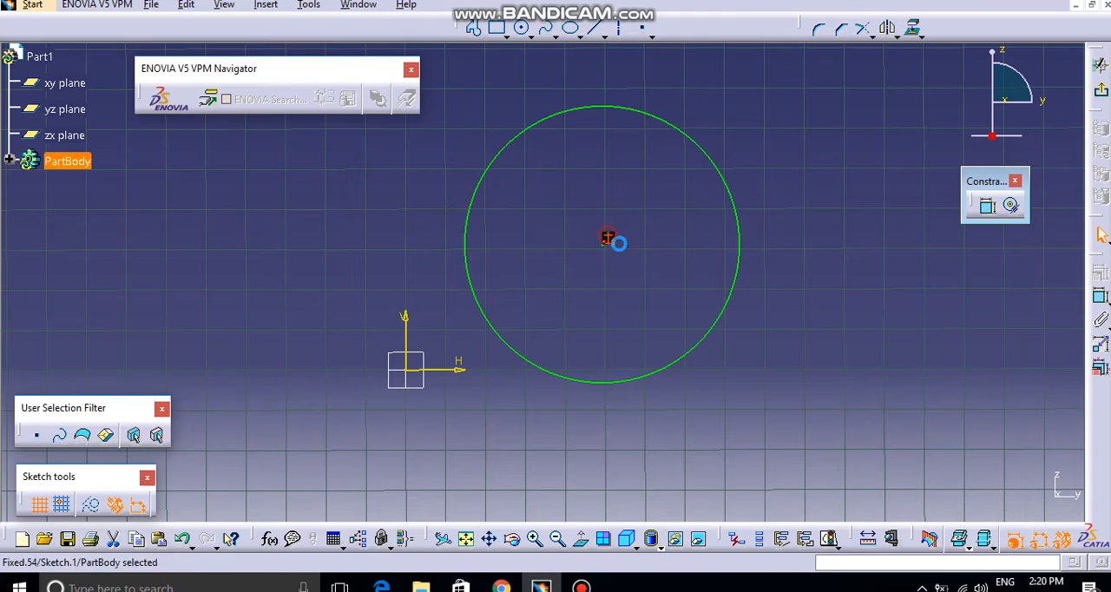
key("Delete")
Step: Dimension the circle's diameter and place the dimension text outside the circle on its right side
middle_click_drag(668, 246, 869, 291)
left_click(692, 253)
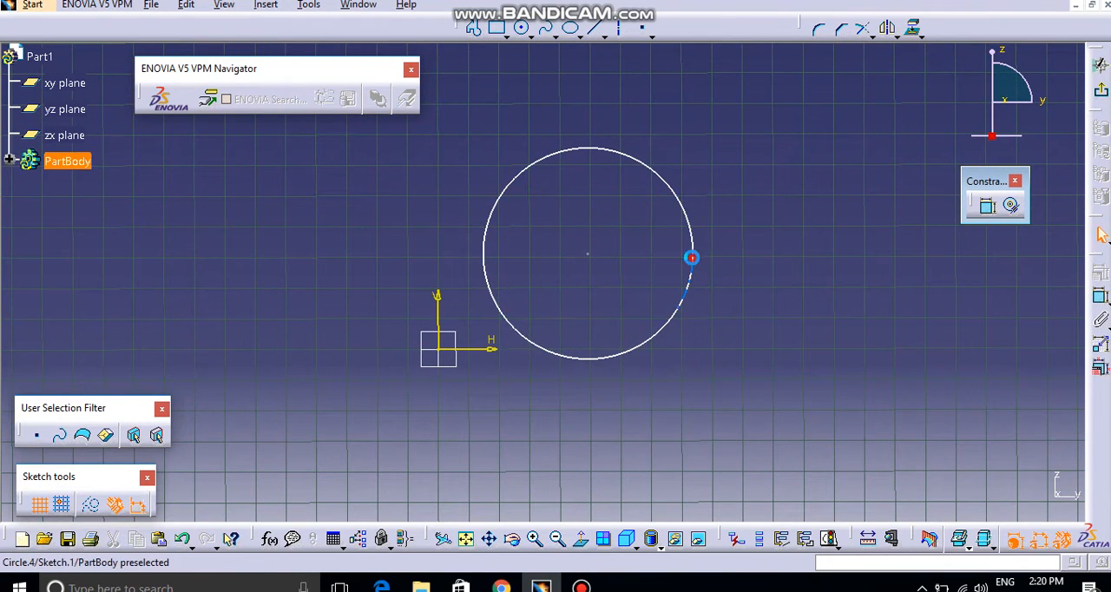
left_click(1102, 291)
left_click(935, 379)
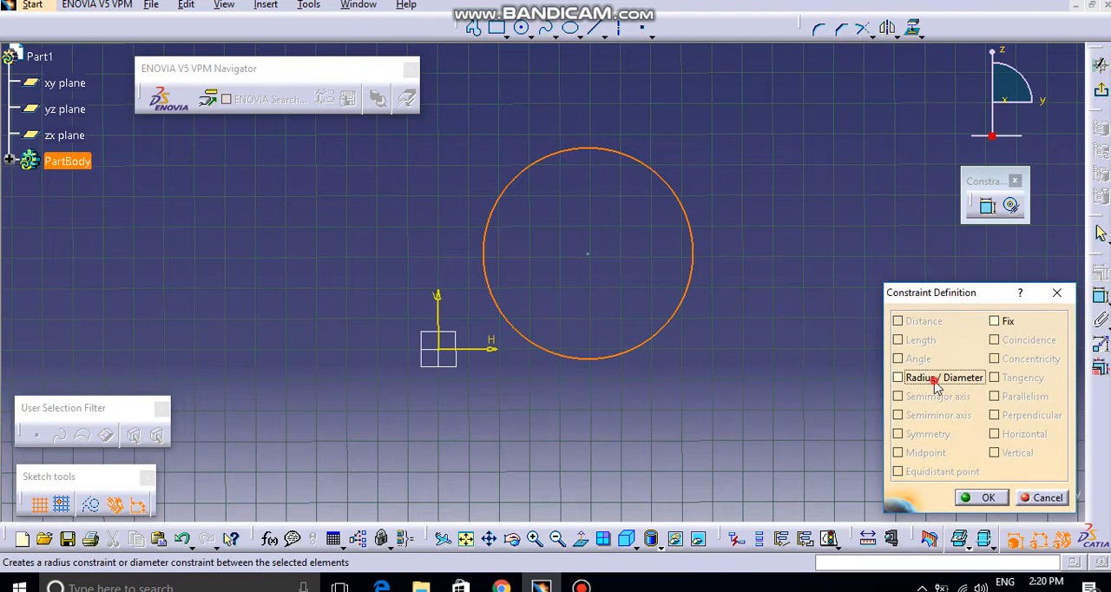
left_click(990, 499)
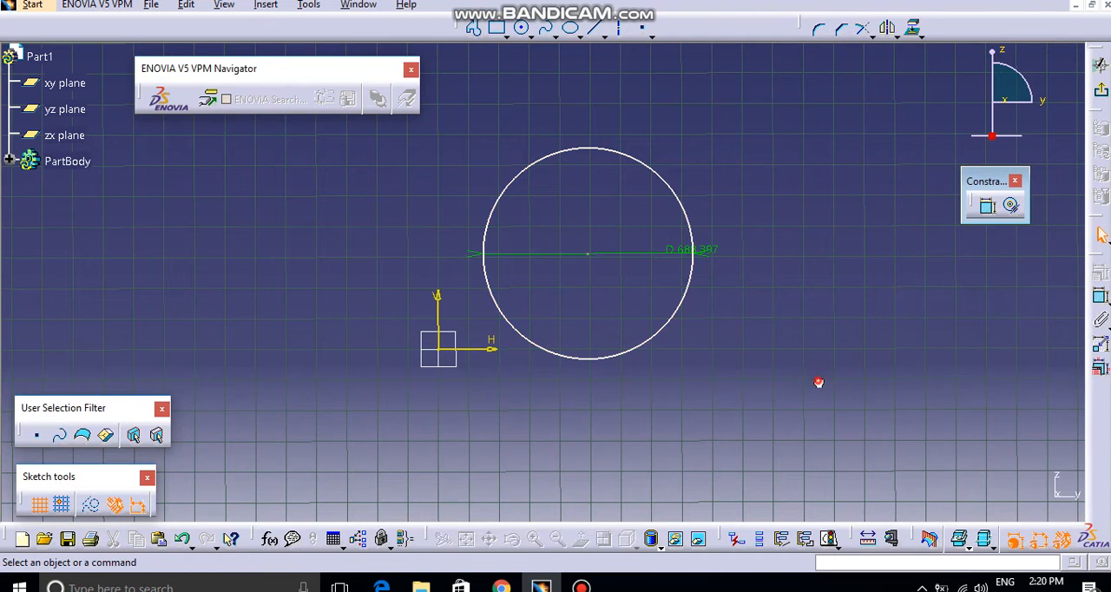
left_click(719, 254)
left_click(786, 291)
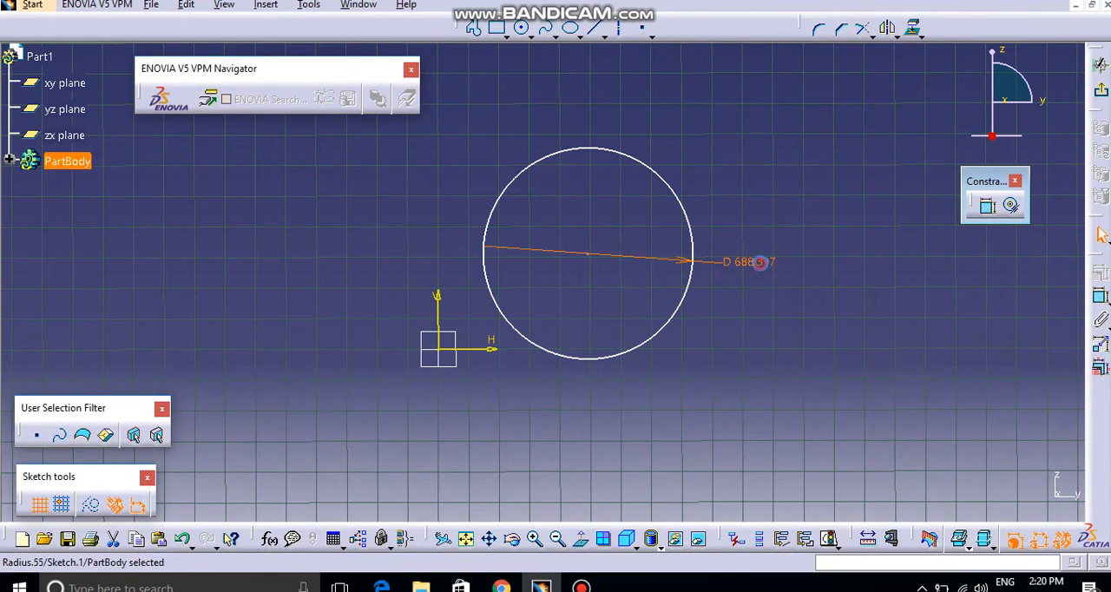
Step: Open the definition of the circle's diameter dimension and accept it without editing the value
double_click(754, 259)
left_click(882, 416)
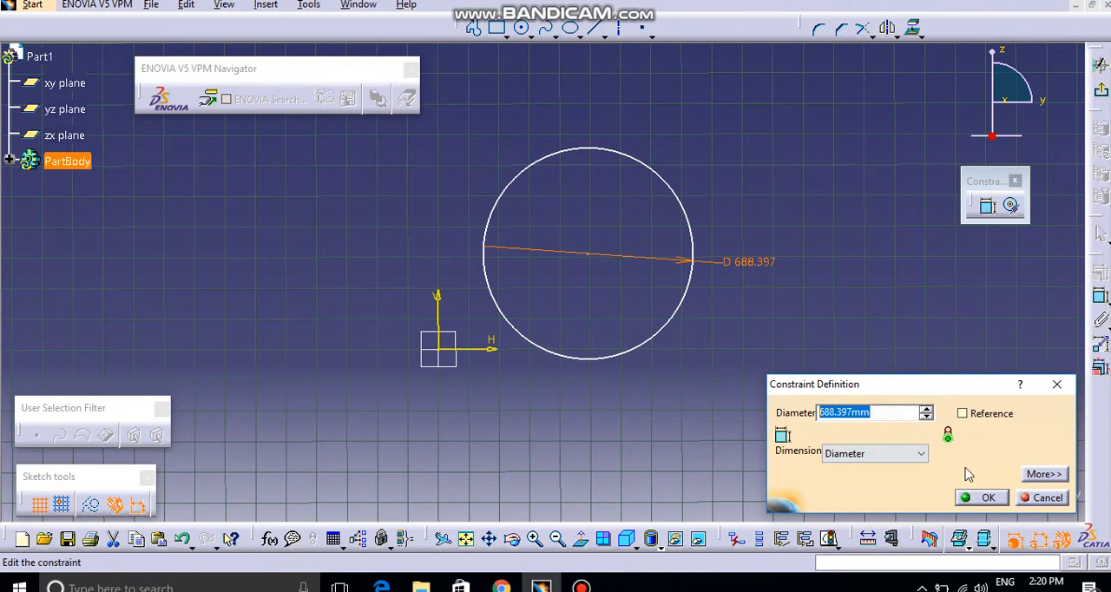
left_click(984, 498)
Step: Delete the circle together with its diameter dimension
middle_click_drag(836, 322, 784, 323)
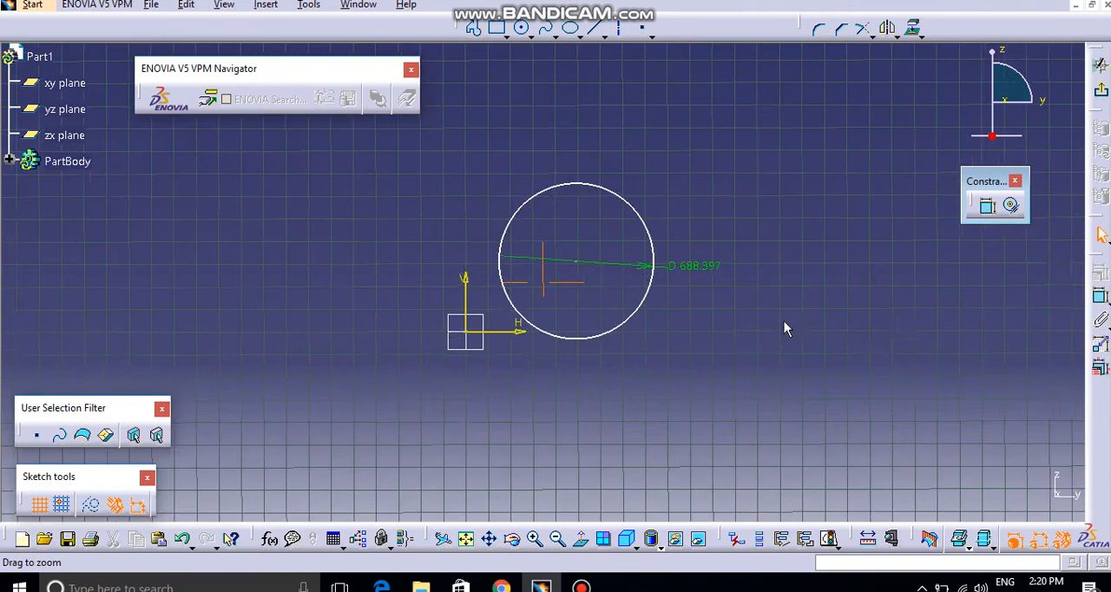
left_click_drag(462, 168, 758, 396)
key("Delete")
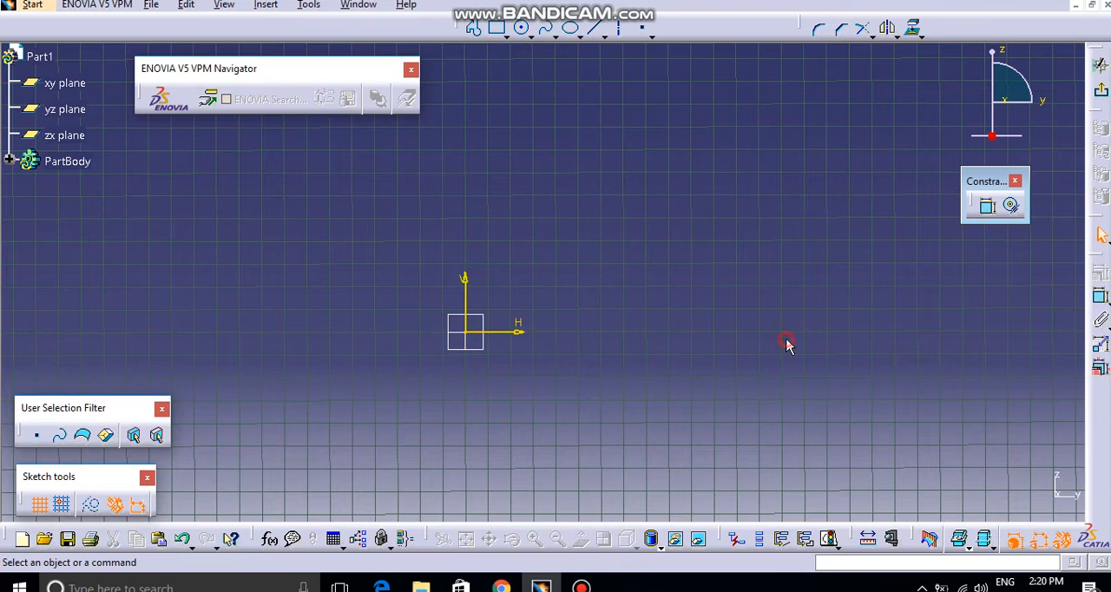
Step: Sketch a circle centred about 1093 mm right of and 268 mm above the origin, and review the constraints available for it
left_click(521, 27)
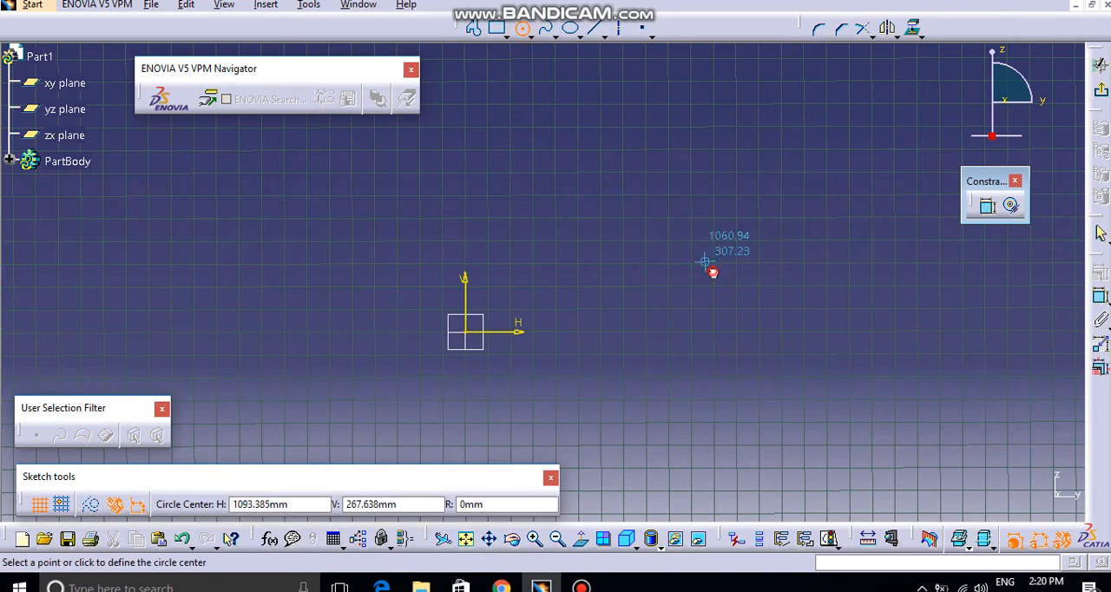
left_click(712, 271)
left_click(763, 330)
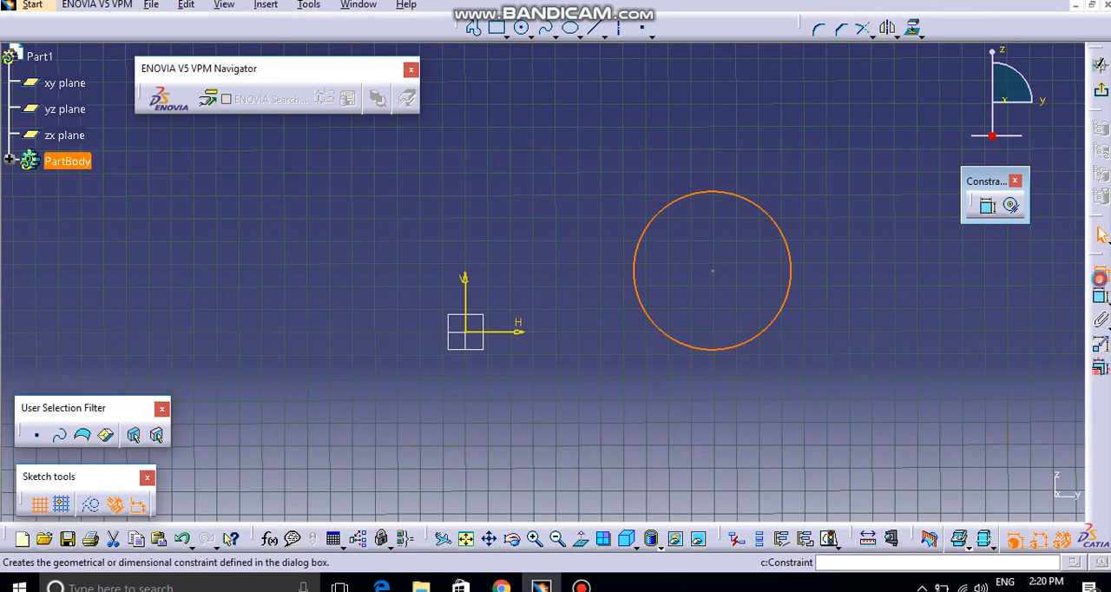
left_click(1100, 295)
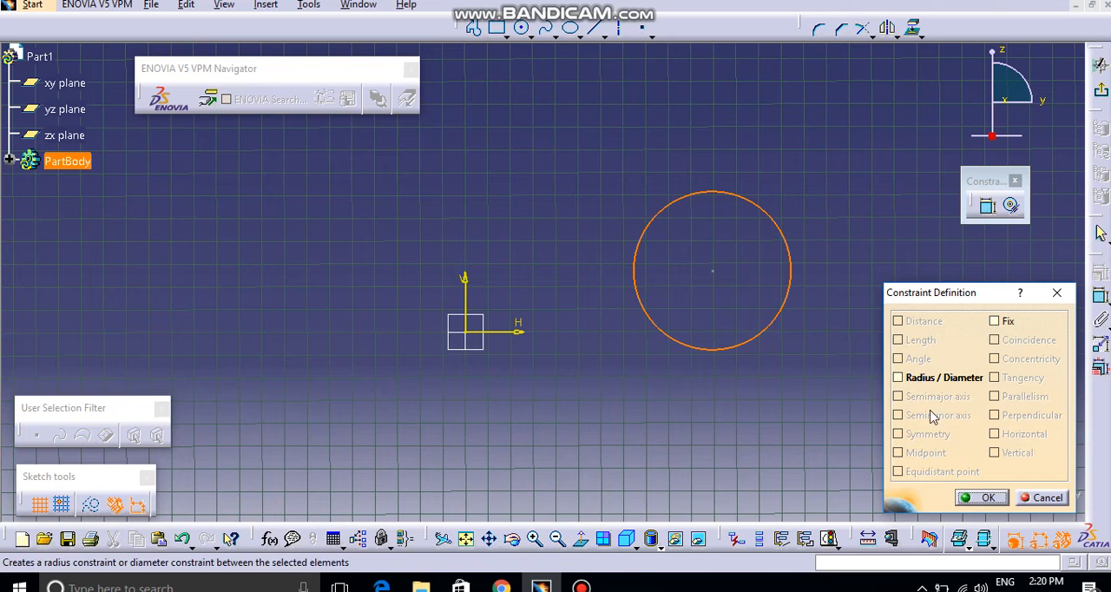
left_click(981, 498)
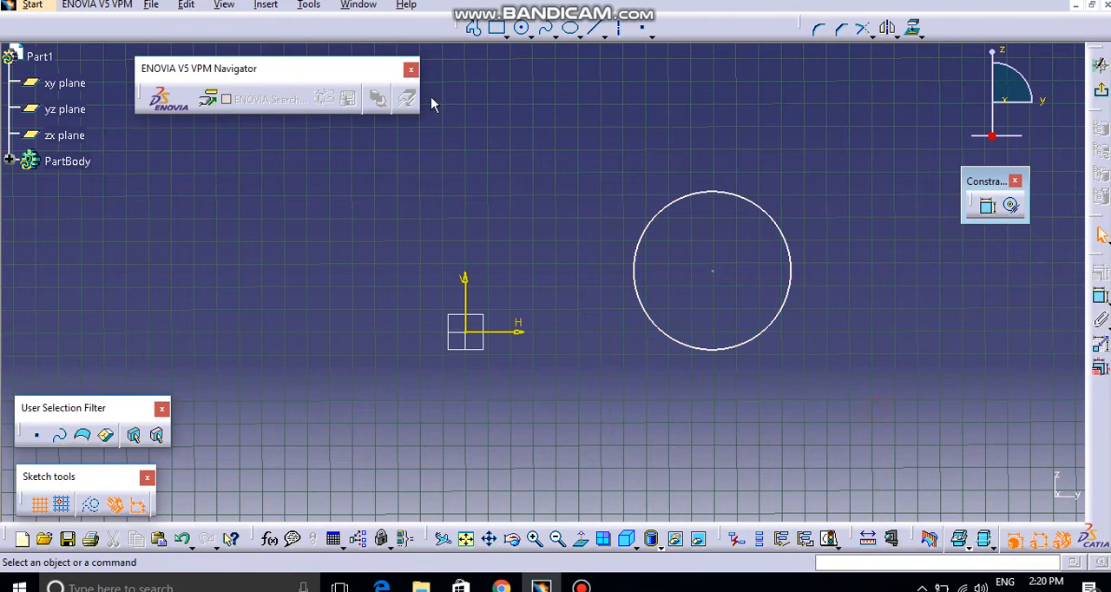
Step: Sketch a horizontal ellipse with a major radius of about 788 mm above and to the left of the origin
left_click(571, 28)
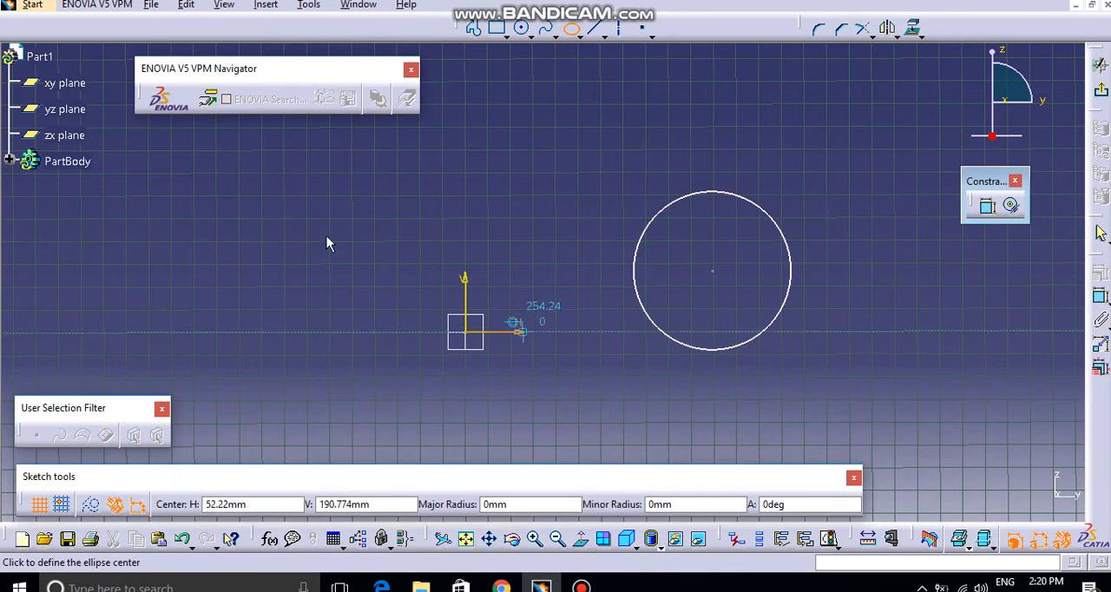
left_click(262, 218)
left_click(440, 217)
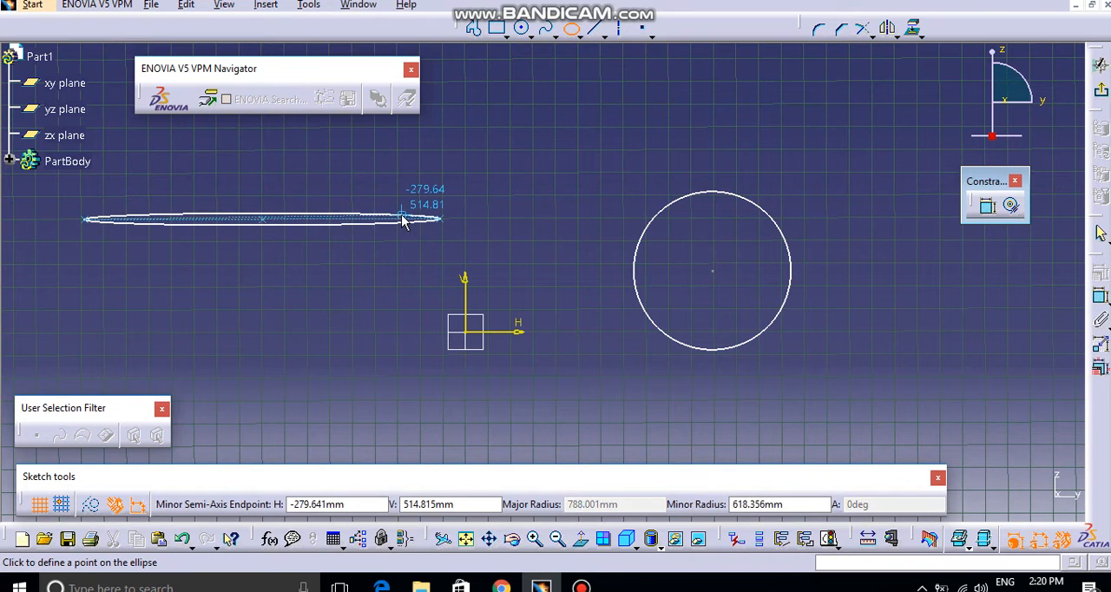
left_click(409, 187)
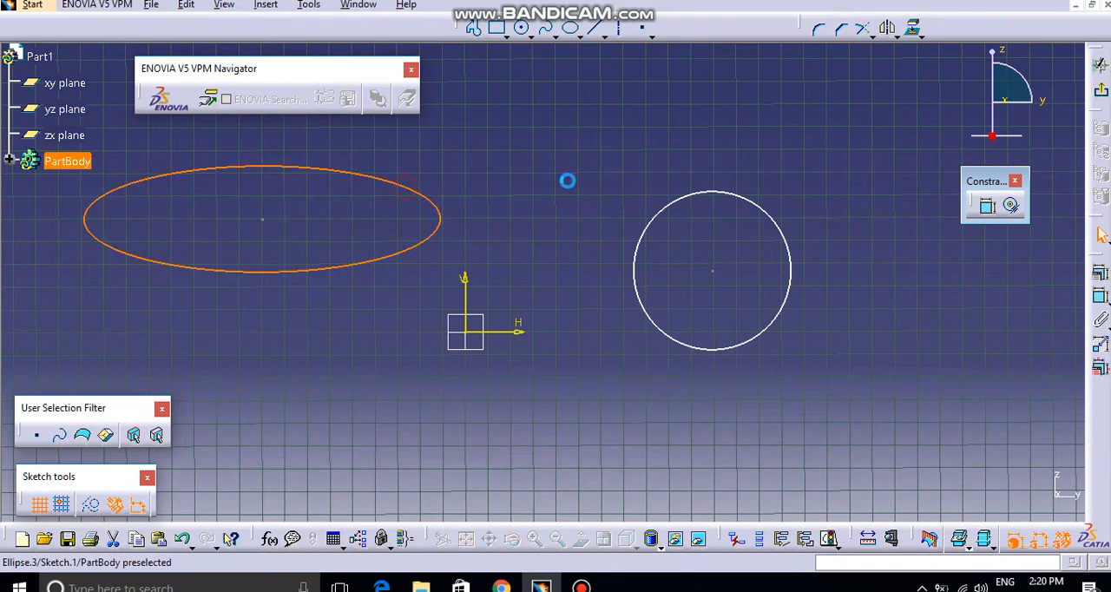
Step: Constrain both the semimajor axis and the semiminor axis of the ellipse
left_click(438, 207)
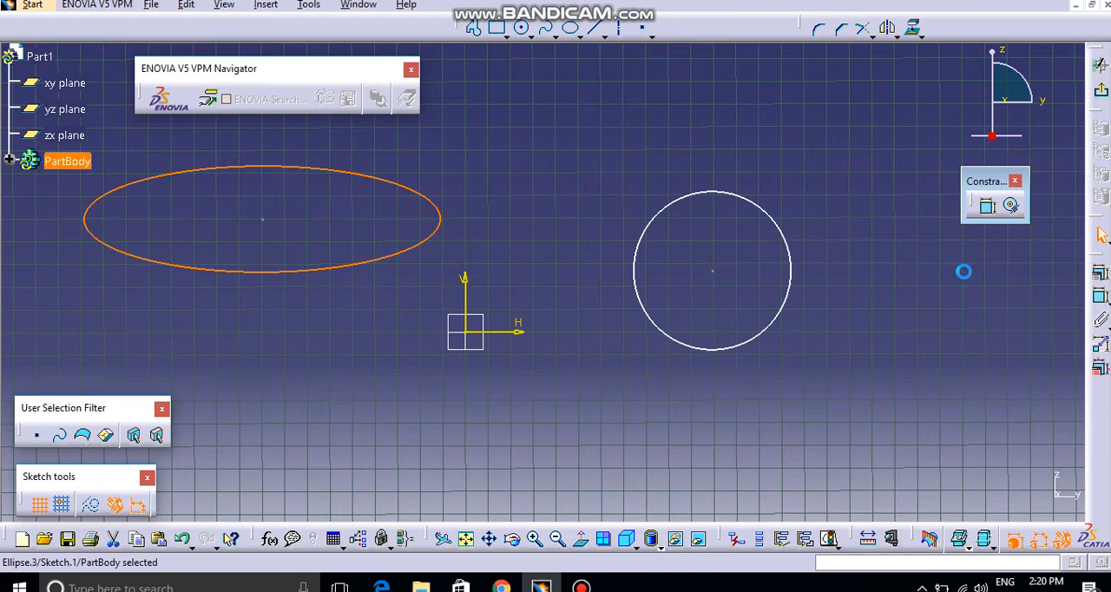
left_click(1098, 274)
middle_click_drag(499, 290, 701, 413)
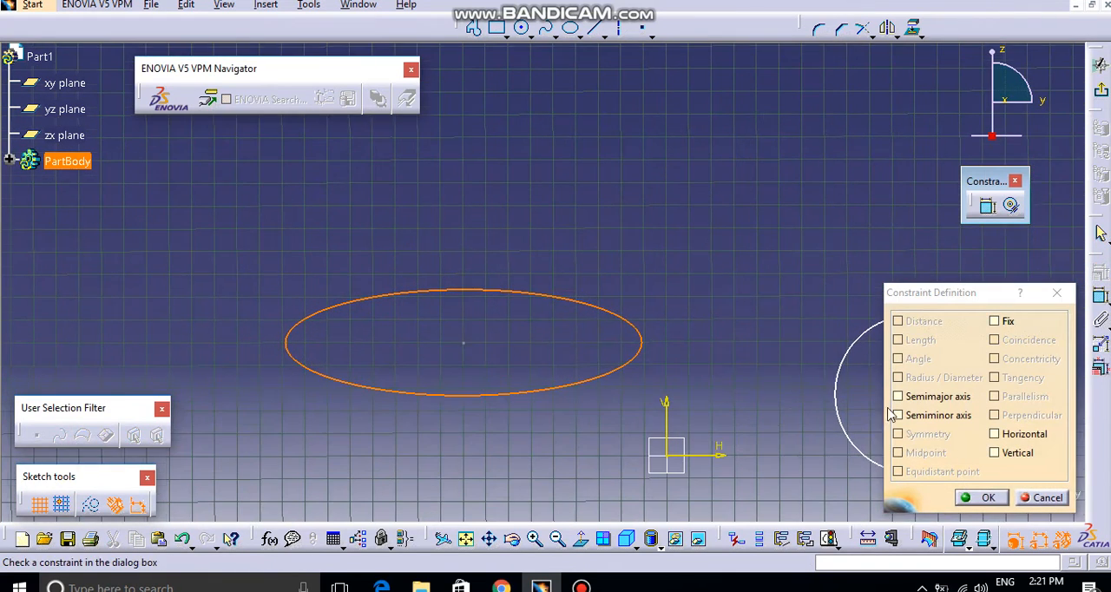
left_click(914, 398)
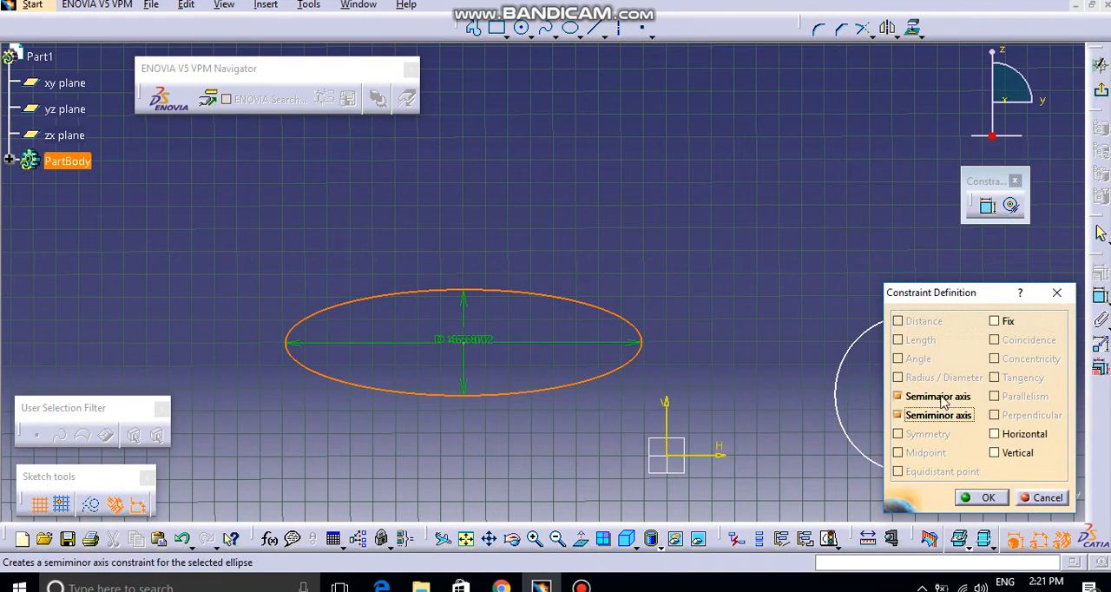
left_click(979, 503)
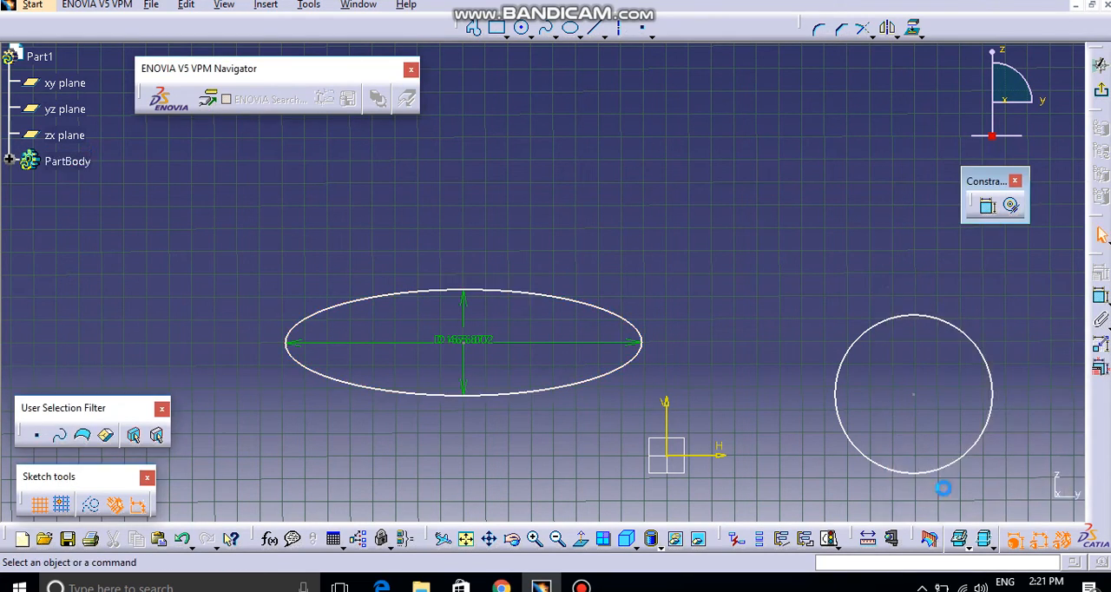
Step: Sketch a nearly horizontal line above the circle, starting slightly to the right of the vertical sketch axis
mouse_move(541, 238)
middle_mouse_down()
mouse_move(541, 272)
mouse_move(418, 285)
middle_mouse_up()
left_click(594, 28)
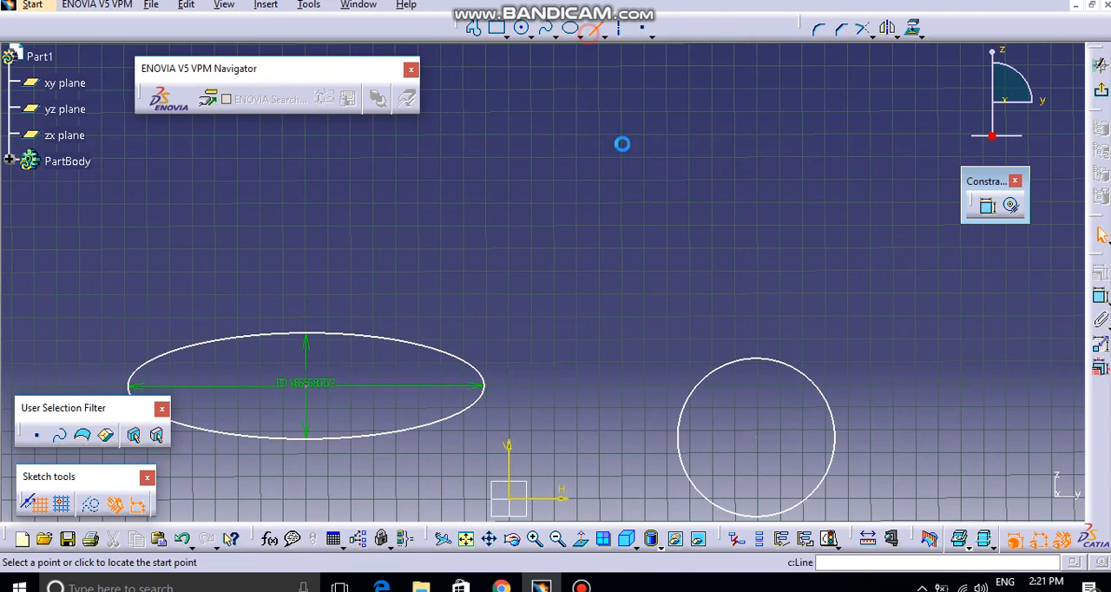
left_click(573, 205)
left_click(799, 202)
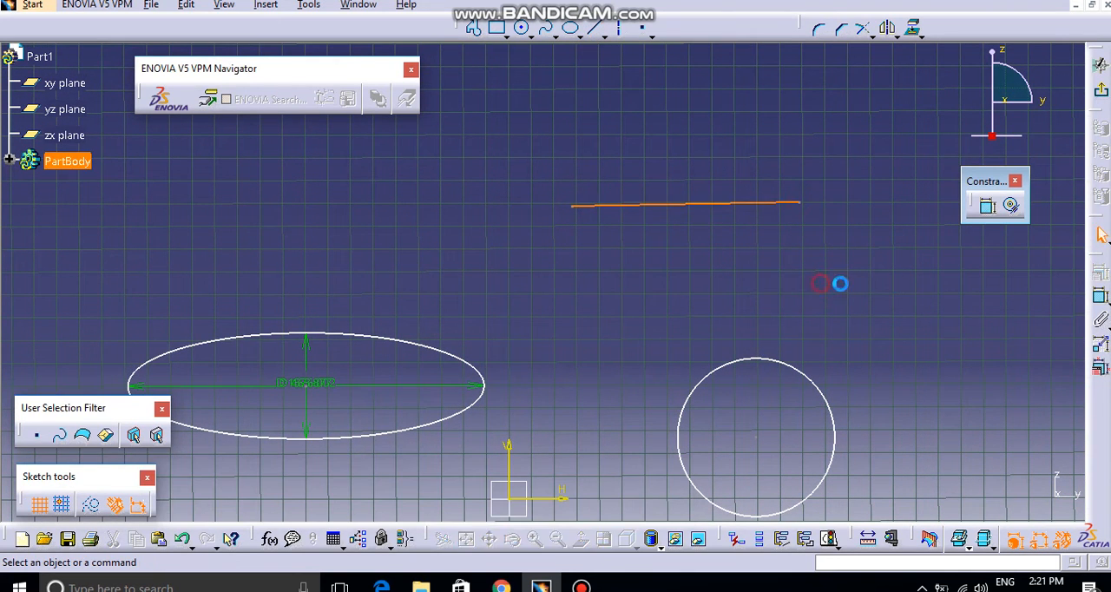
Step: Review the constraints available for the new line and leave the constraint definition without applying any
left_click(946, 293)
left_click(744, 208)
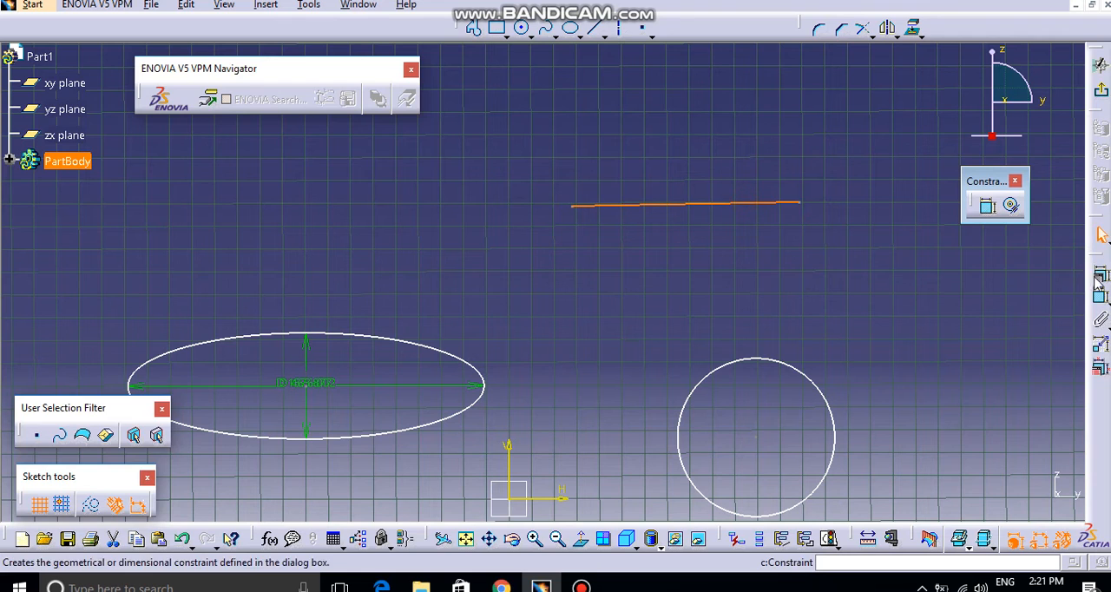
left_click(987, 204)
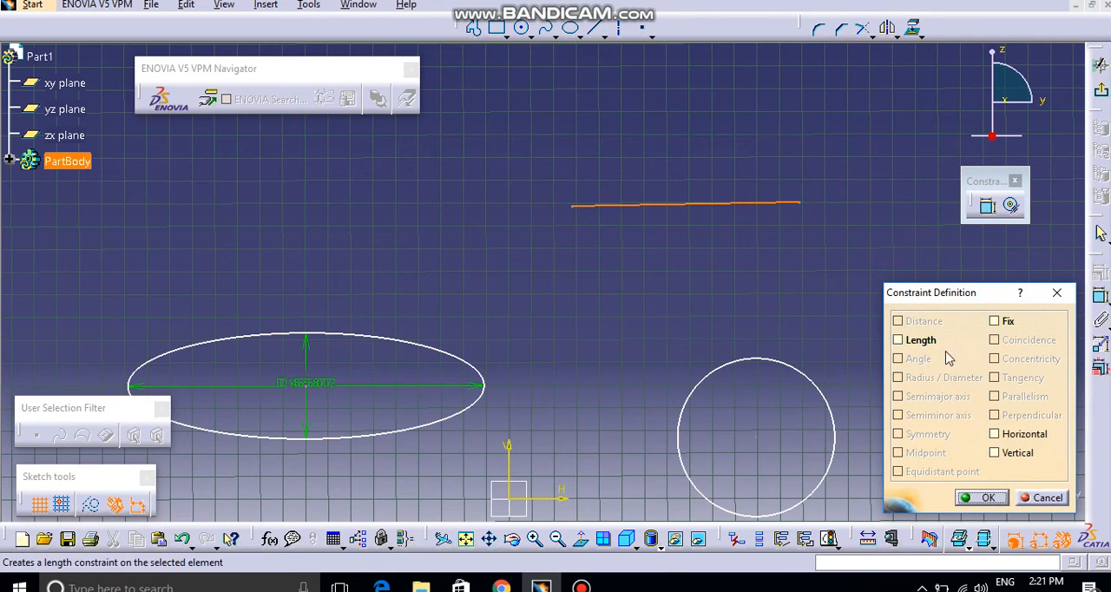
left_click(1057, 293)
left_click(1029, 270)
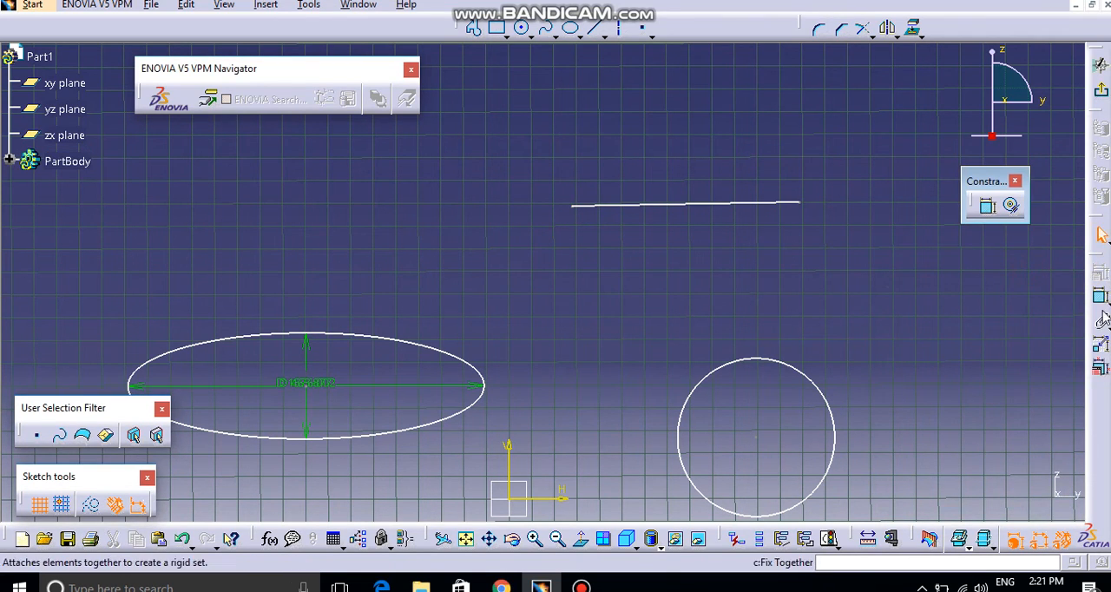